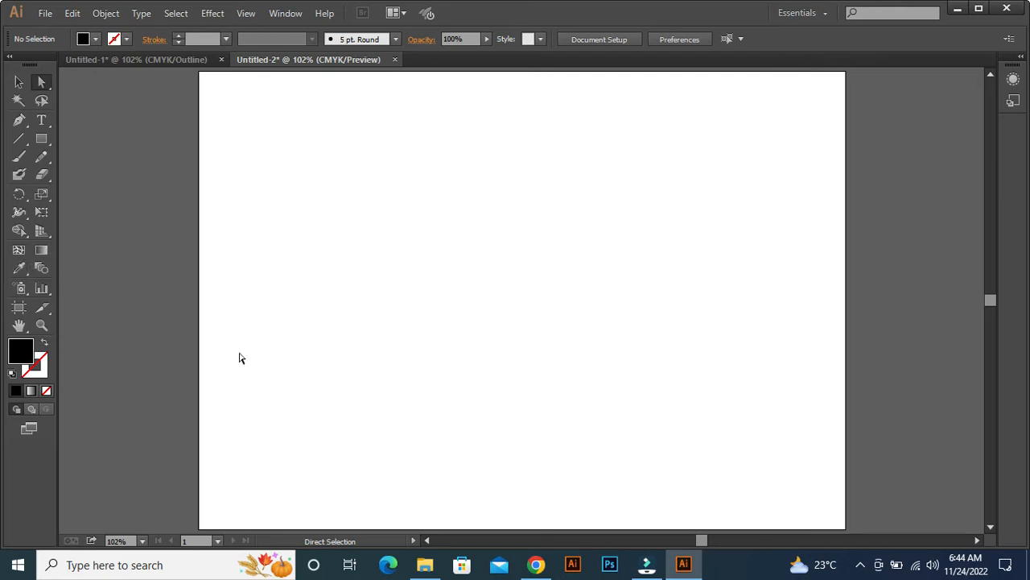
Draw a black rectangle about 2.22 by 2.49 in and divide it with three vertical and two horizontal mesh lines.
click(40, 139)
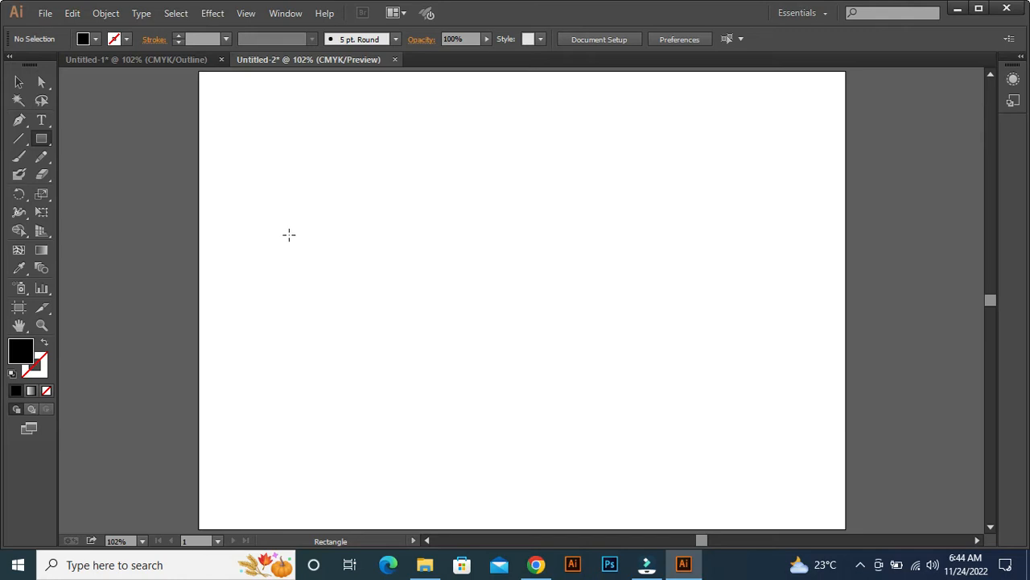
drag(293, 160, 419, 296)
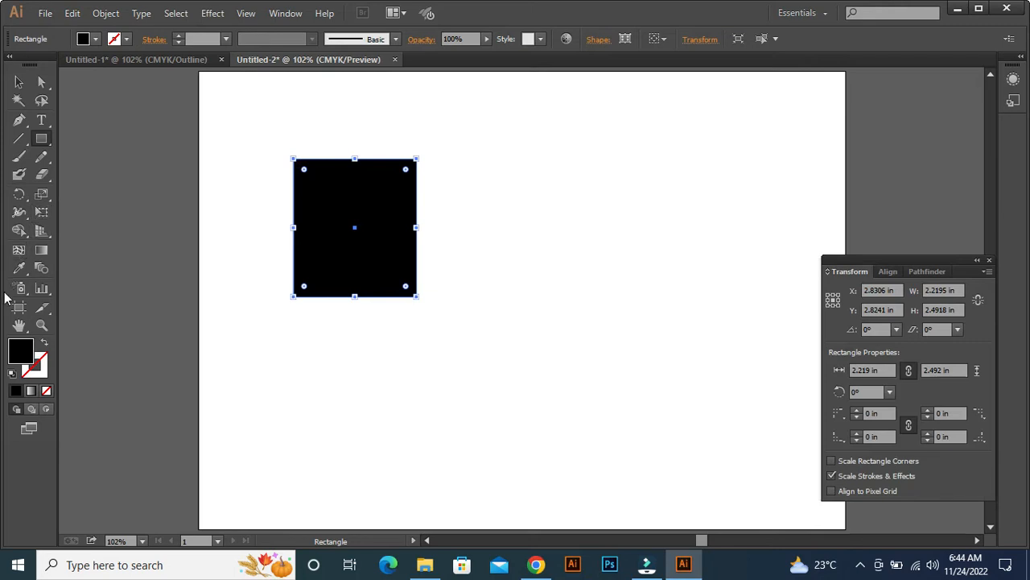
click(18, 250)
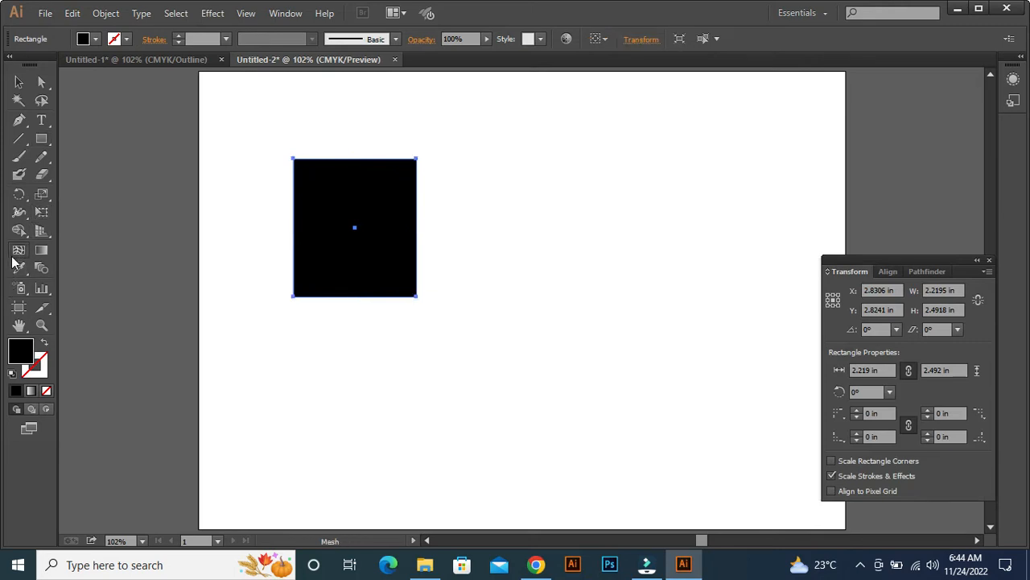
click(319, 297)
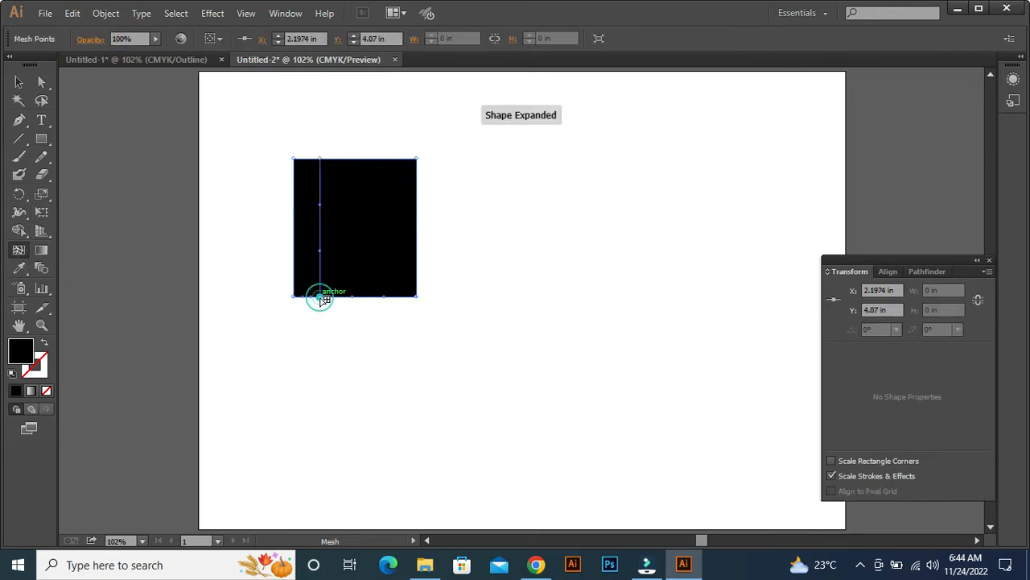
click(370, 296)
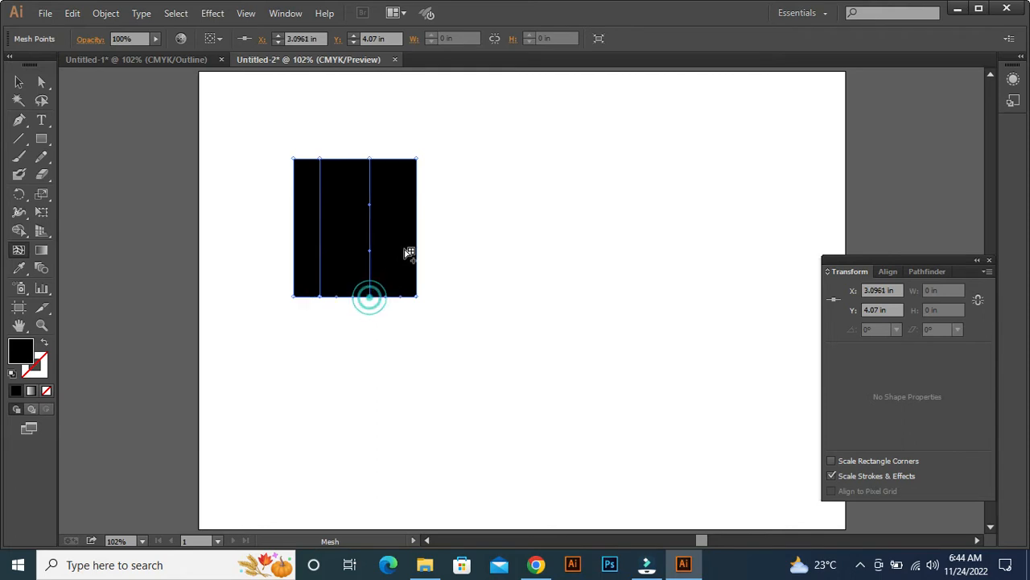
click(418, 246)
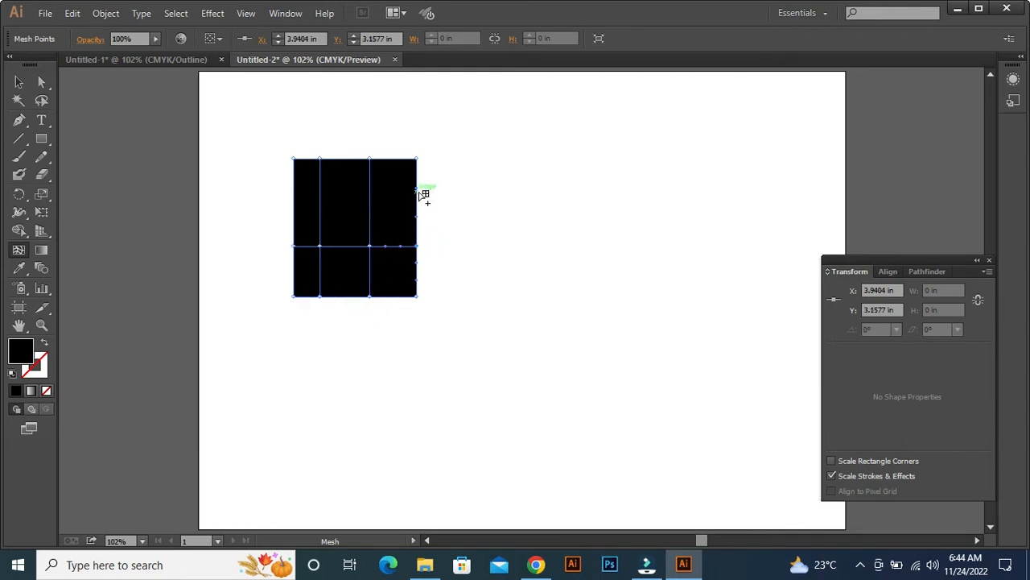
click(418, 204)
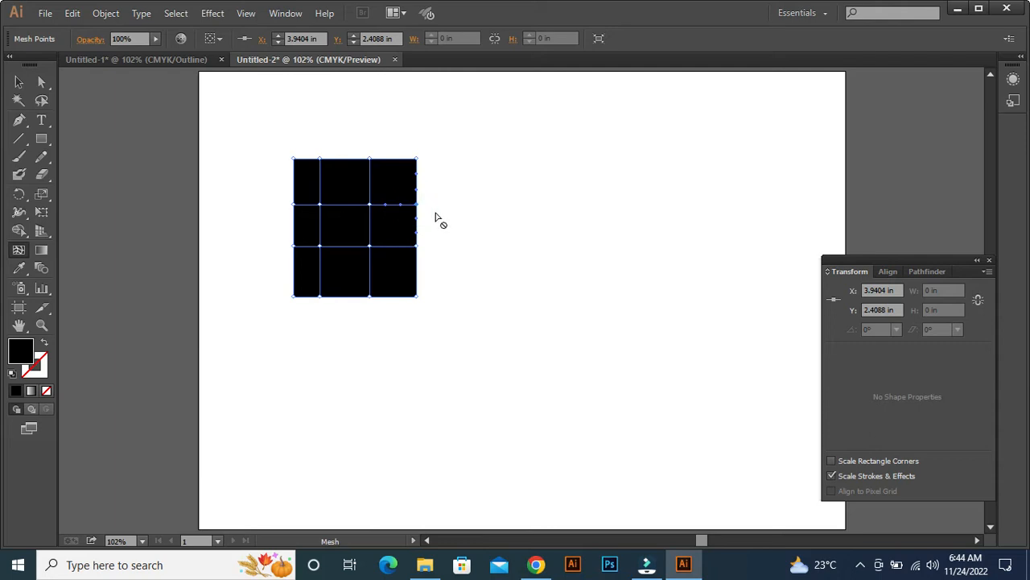
click(394, 296)
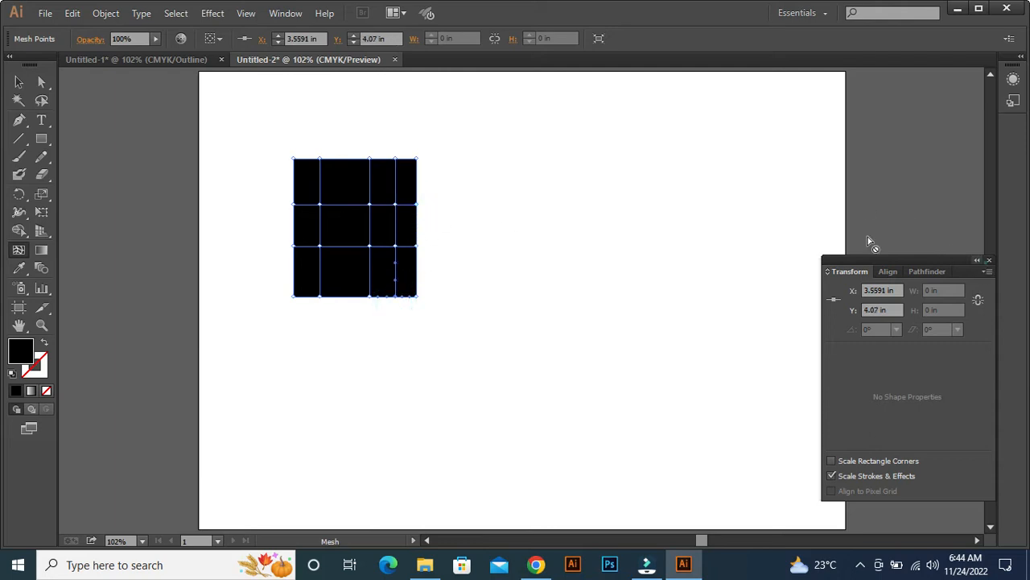
click(989, 260)
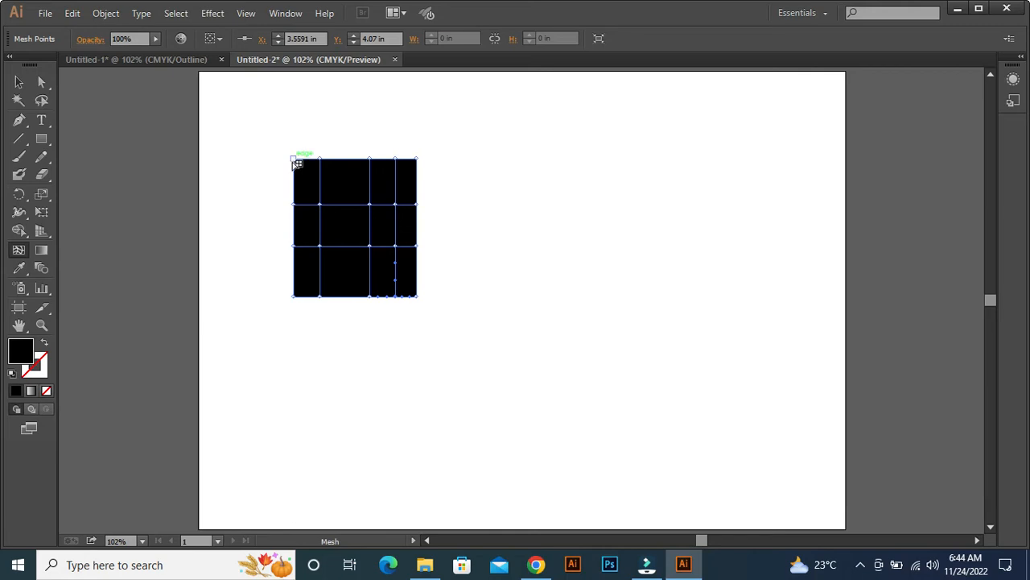
Colour the mesh point at the rectangle's top-left corner purple, #9700dd.
key(a)
drag(268, 132, 303, 188)
double_click(18, 352)
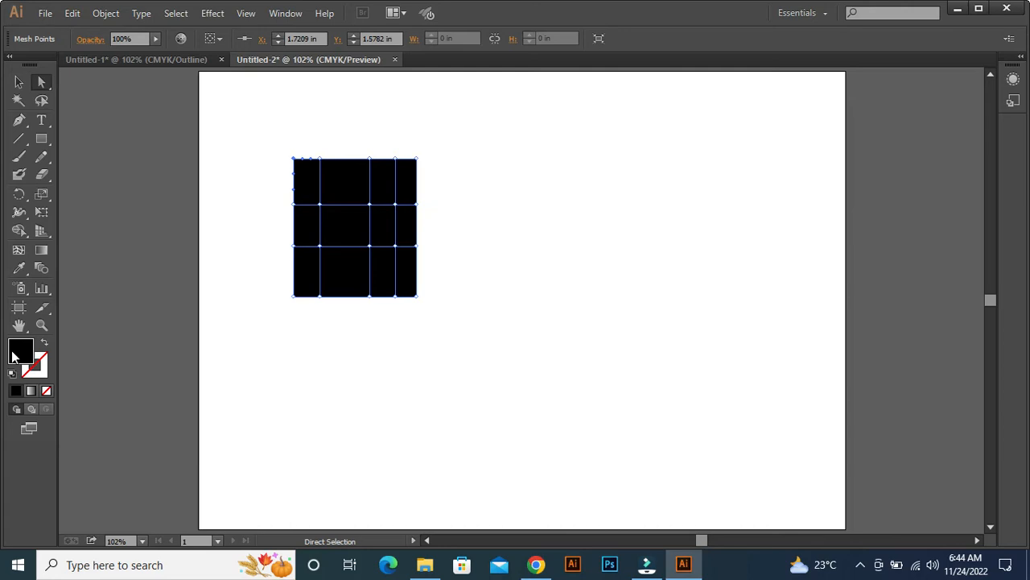
click(475, 235)
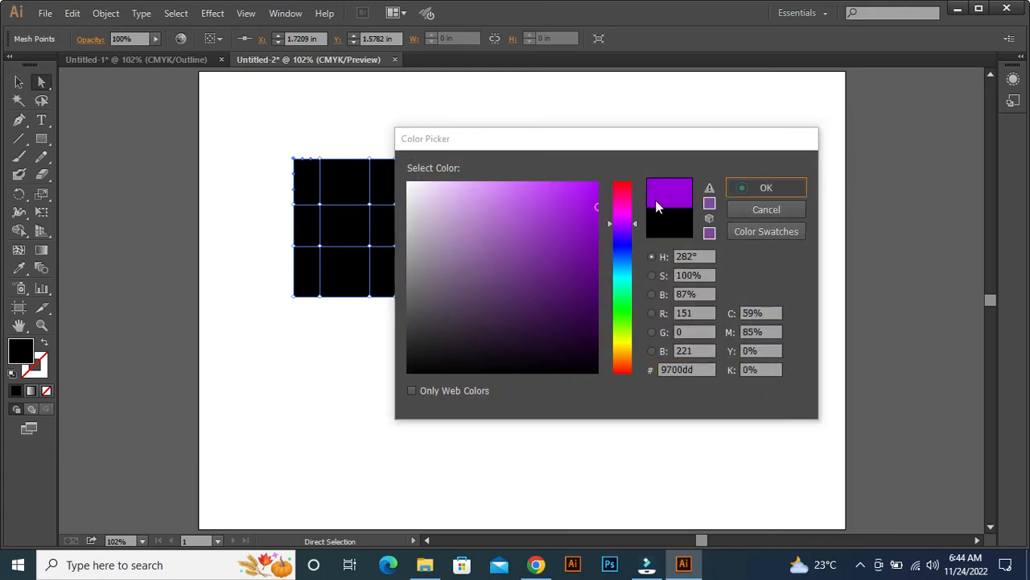
click(742, 188)
Colour the mesh point at the rectangle's top-right corner bright yellow.
drag(433, 145, 404, 166)
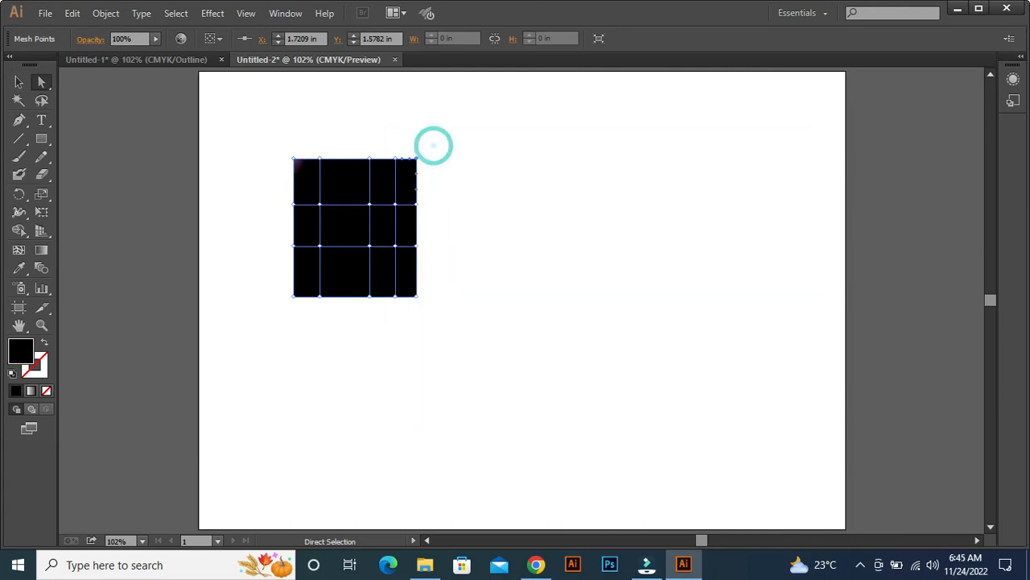
double_click(20, 352)
click(623, 340)
drag(581, 252, 596, 186)
click(763, 186)
Colour the top-edge mesh point of the rightmost inner vertical line pink, #e51766.
drag(407, 126, 394, 170)
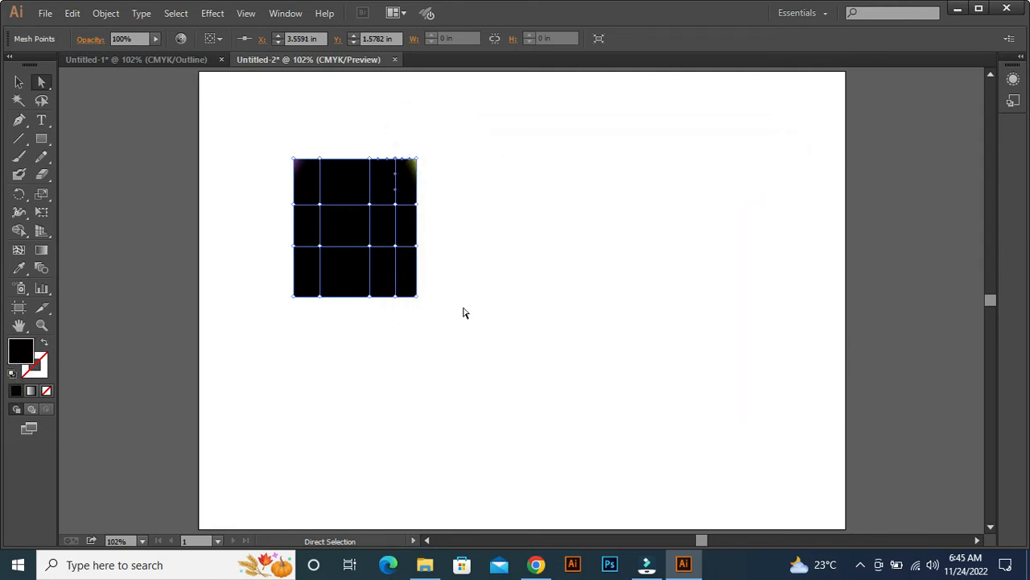
double_click(22, 352)
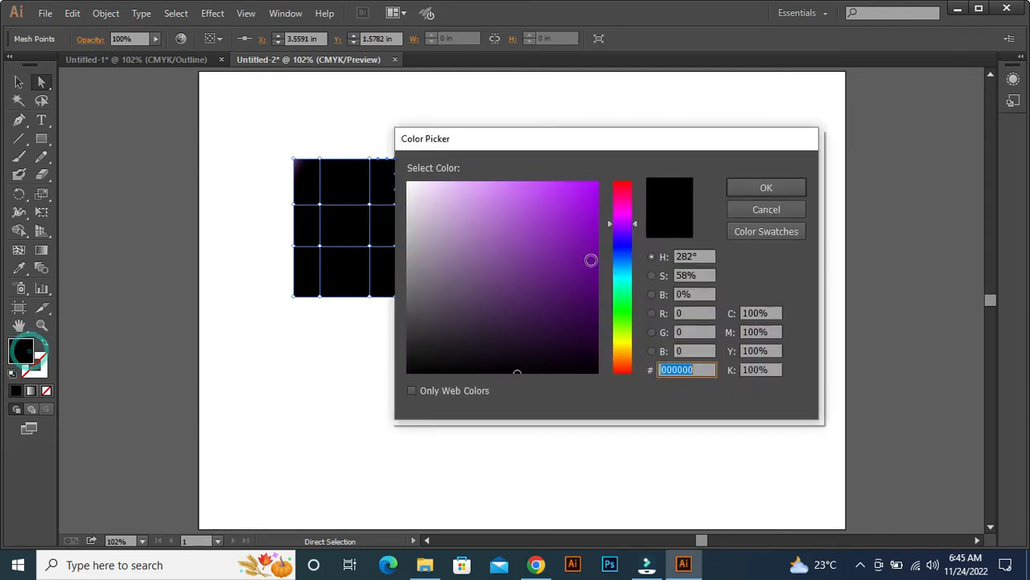
click(621, 214)
click(553, 203)
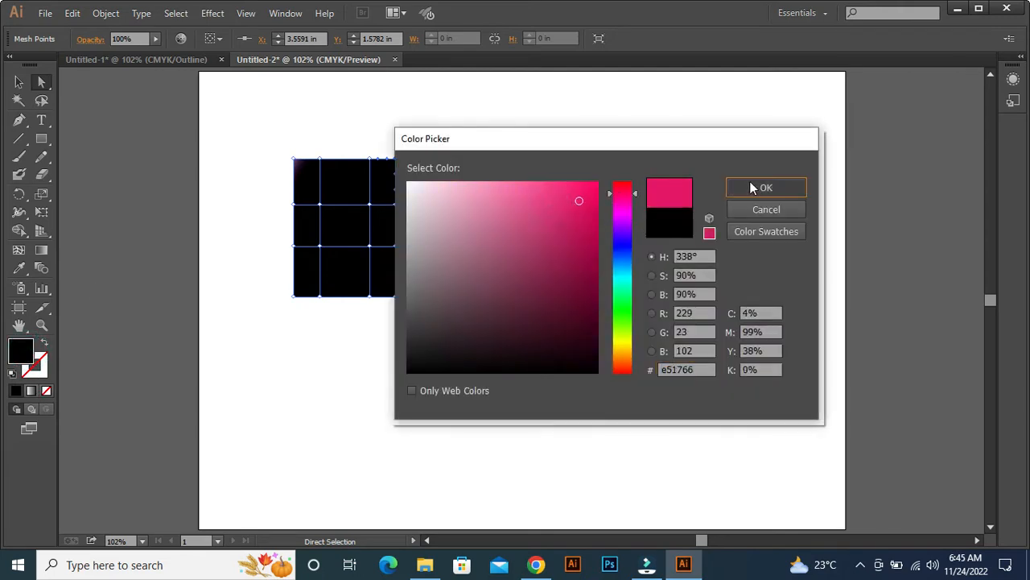
click(750, 182)
Colour the top-edge mesh point of the middle vertical line teal.
drag(361, 145, 370, 166)
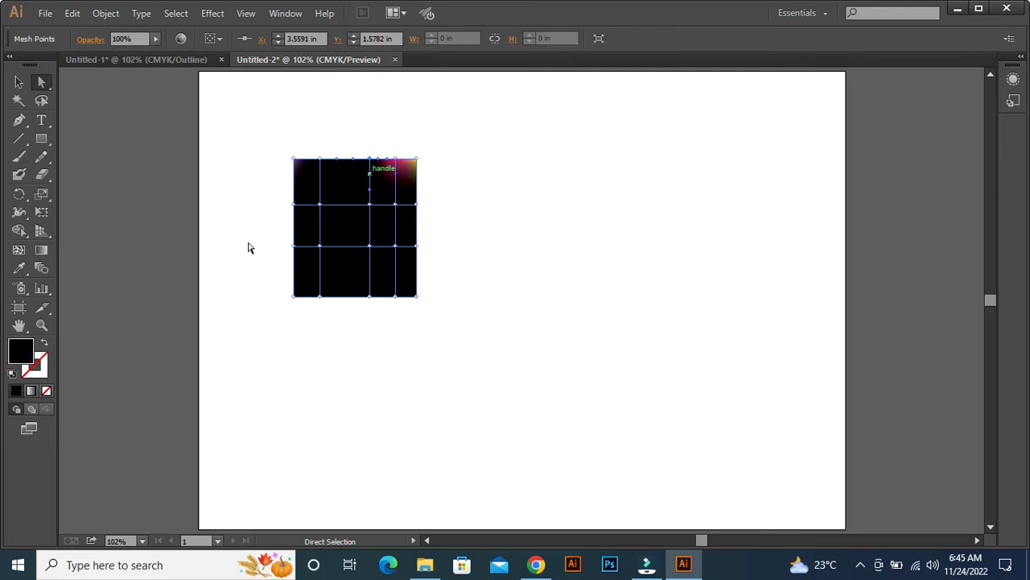
double_click(22, 352)
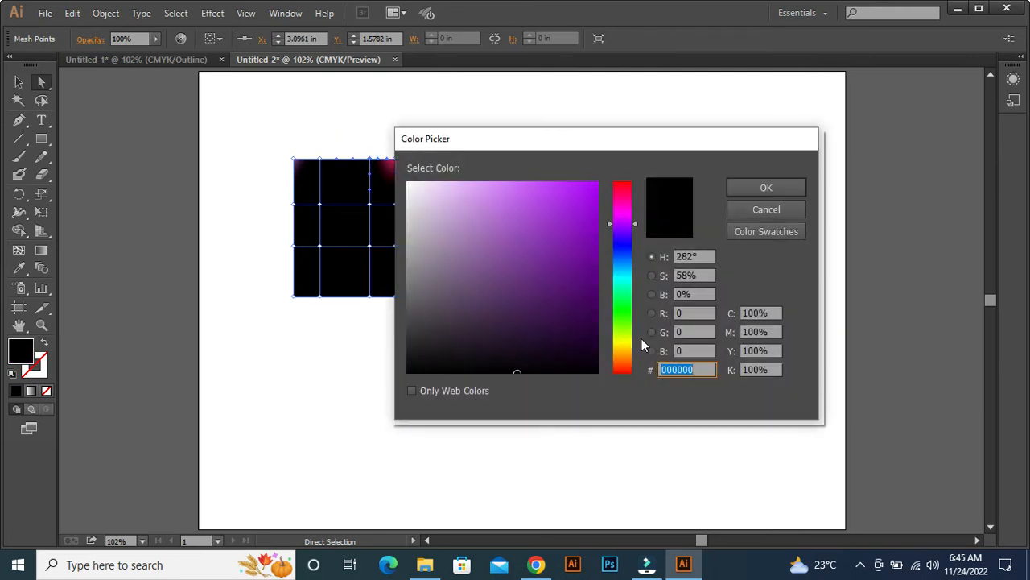
click(622, 278)
click(593, 232)
click(754, 192)
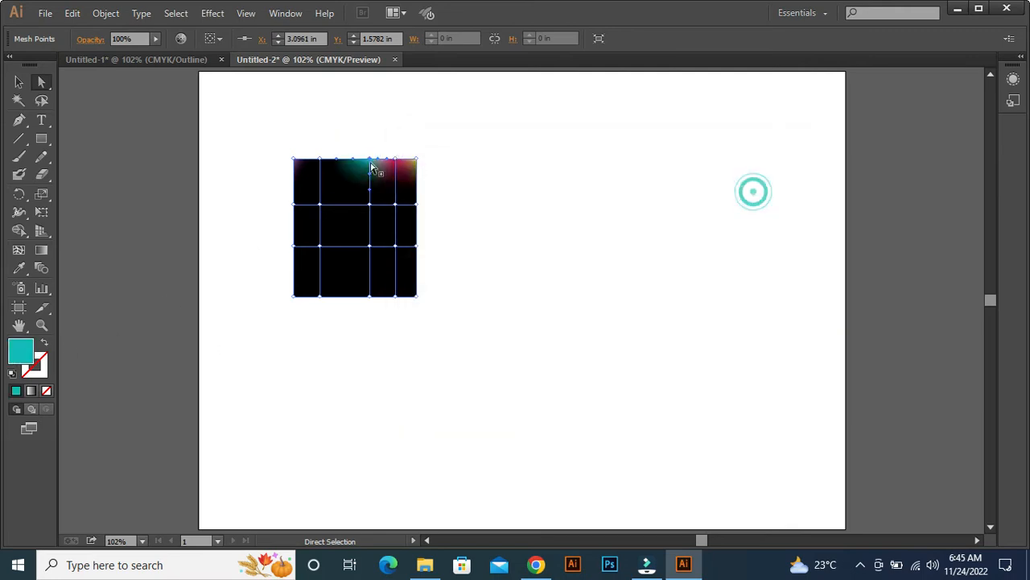
Colour the top-edge mesh point of the leftmost inner vertical line red, #f70d29.
drag(342, 150, 317, 169)
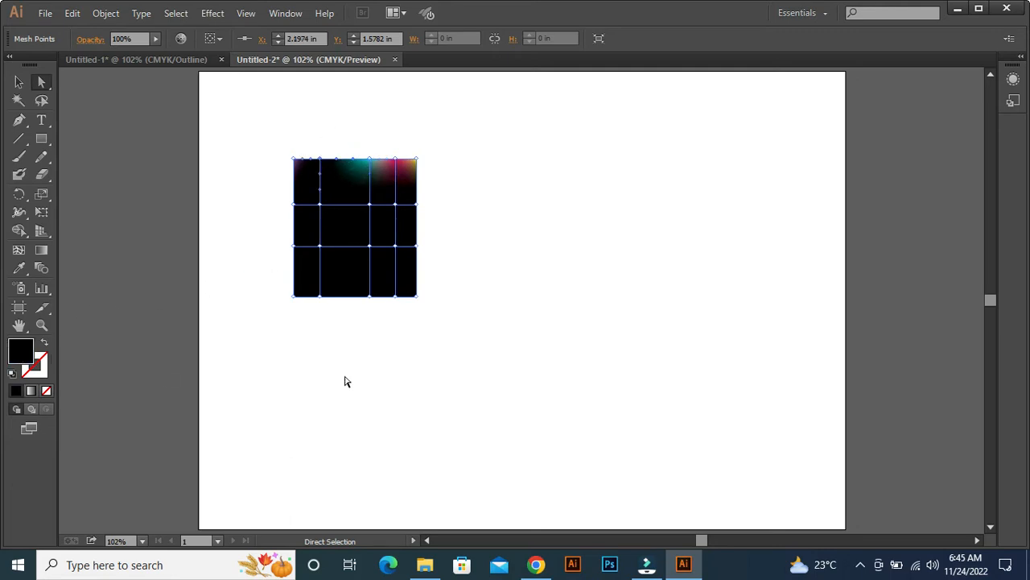
double_click(22, 362)
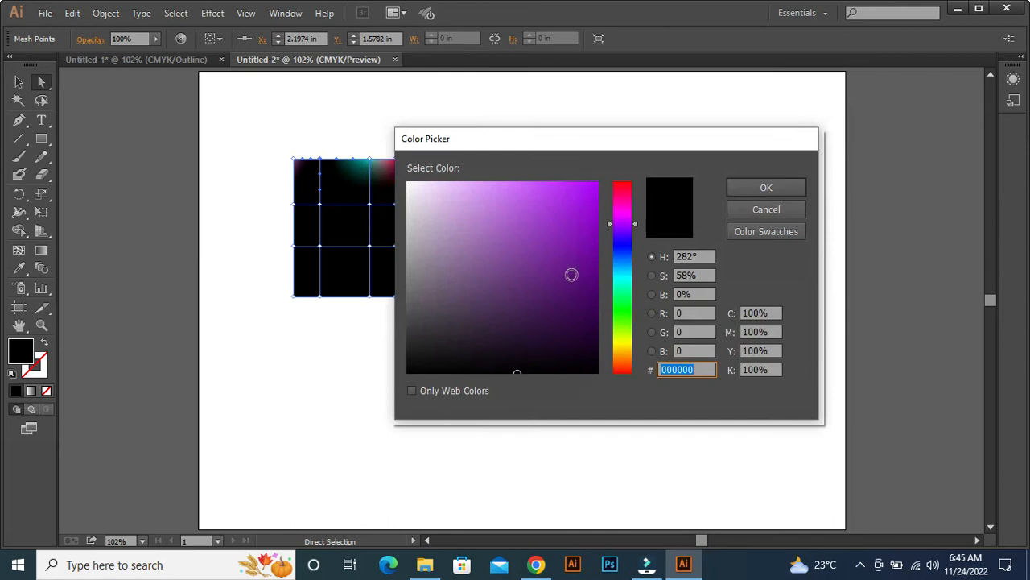
drag(609, 265, 625, 187)
click(589, 189)
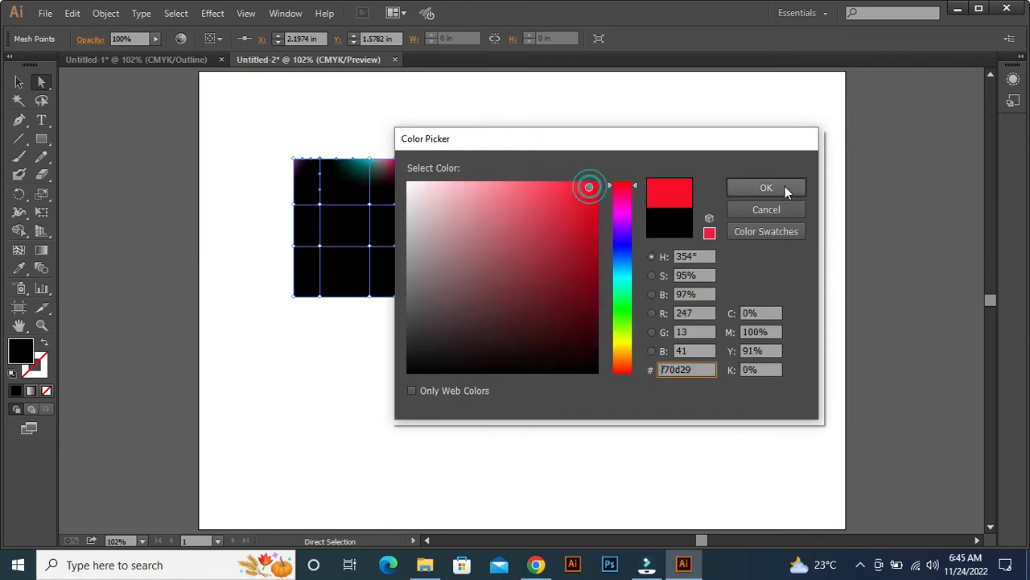
click(781, 187)
Colour the two lowest mesh points on the rectangle's right edge medium green.
drag(431, 307, 413, 242)
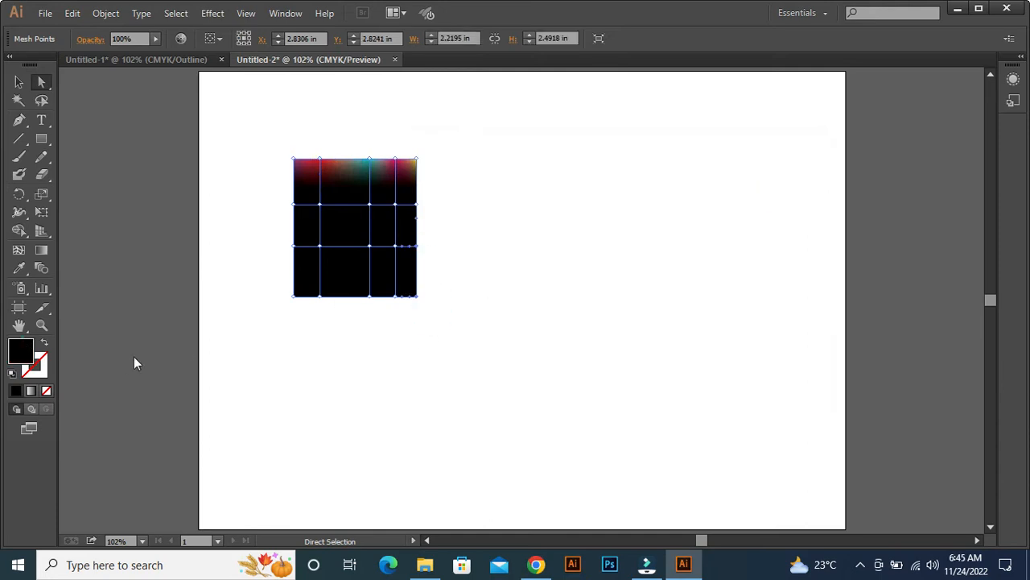
double_click(21, 350)
drag(622, 225, 622, 324)
mouse_move(568, 253)
mouse_down()
mouse_move(558, 282)
mouse_move(566, 273)
mouse_up()
click(766, 187)
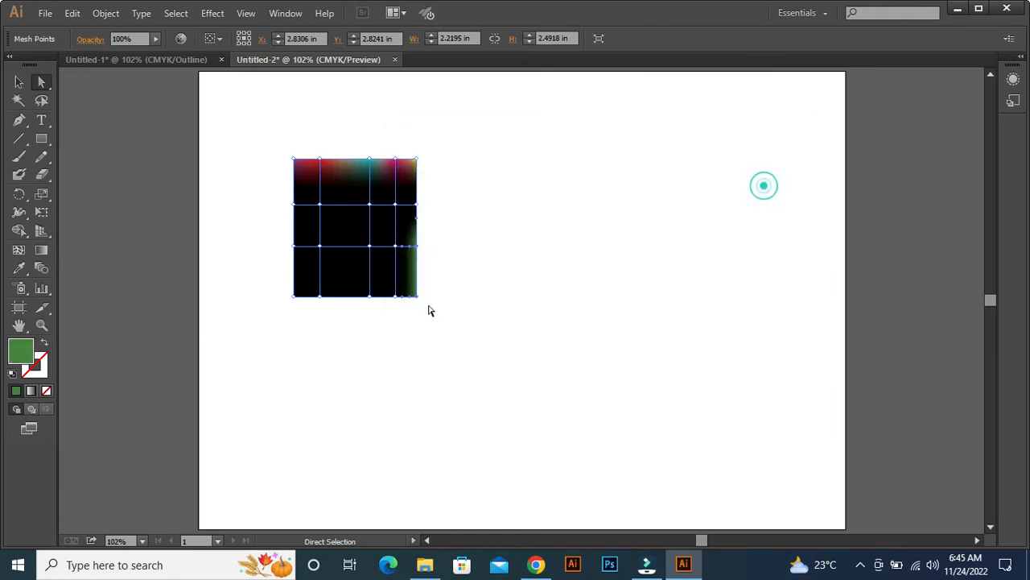
Colour the two rightmost mesh points on the upper horizontal mesh line light purple, #d49ded.
click(429, 204)
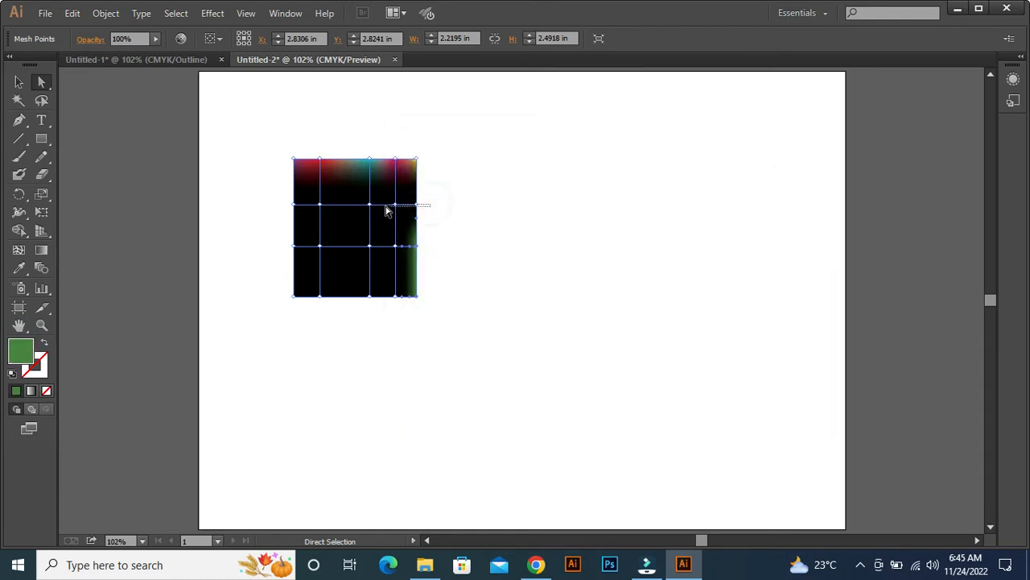
click(90, 349)
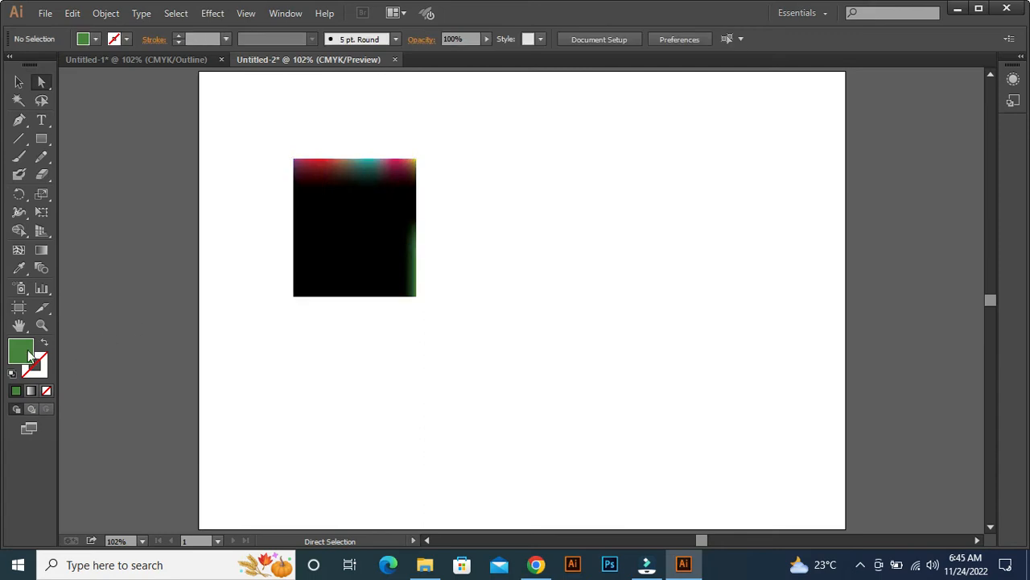
click(420, 197)
drag(430, 199, 393, 207)
double_click(22, 355)
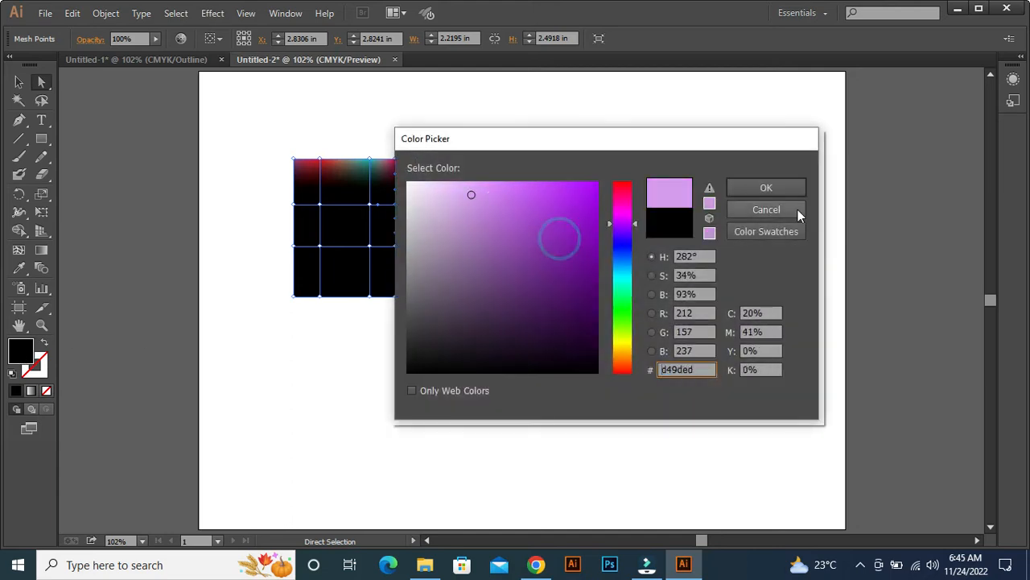
click(783, 190)
Colour the two lowest mesh points of the rightmost inner vertical line dark green.
drag(391, 315, 399, 233)
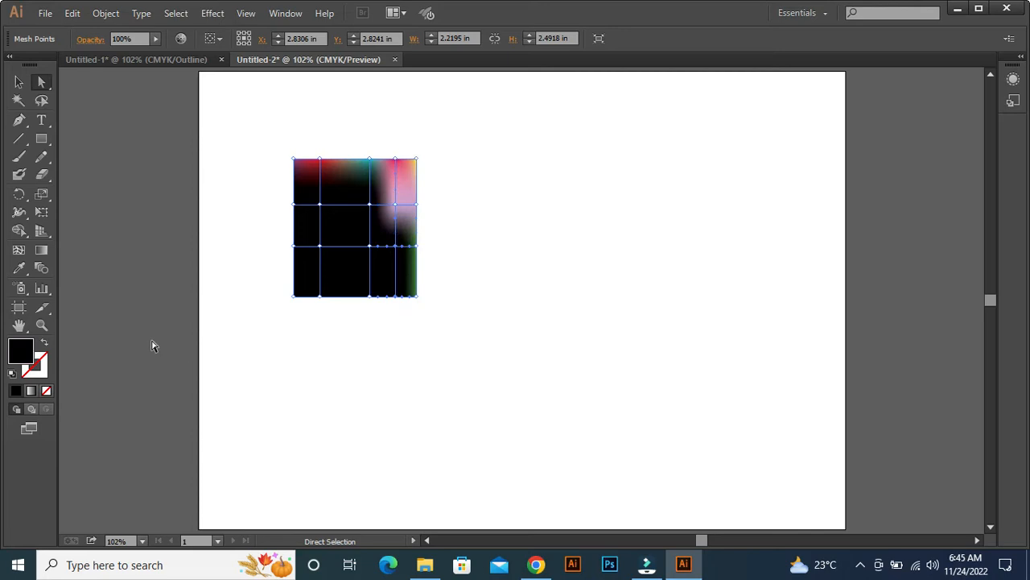
double_click(22, 354)
click(620, 315)
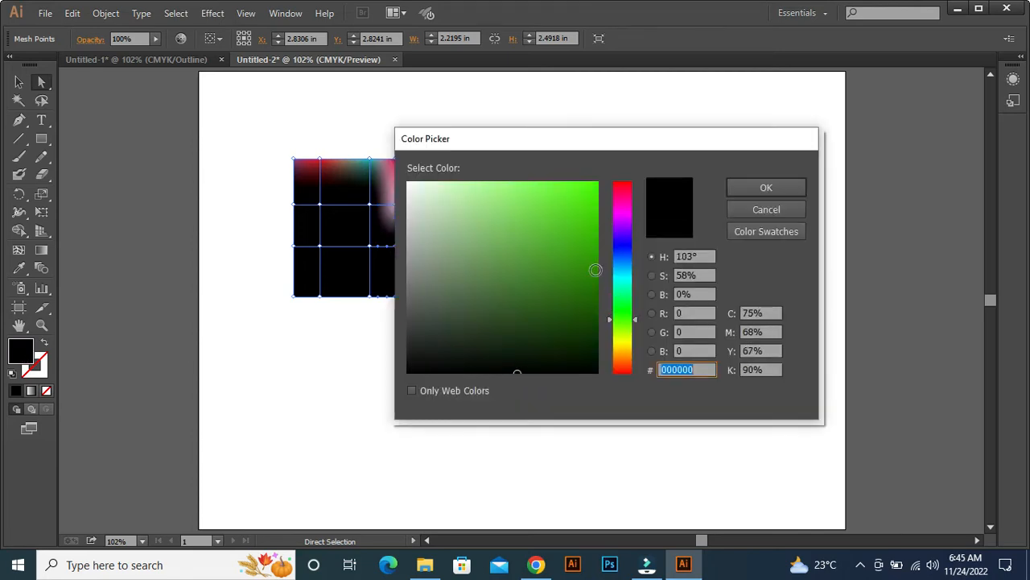
click(597, 269)
click(755, 187)
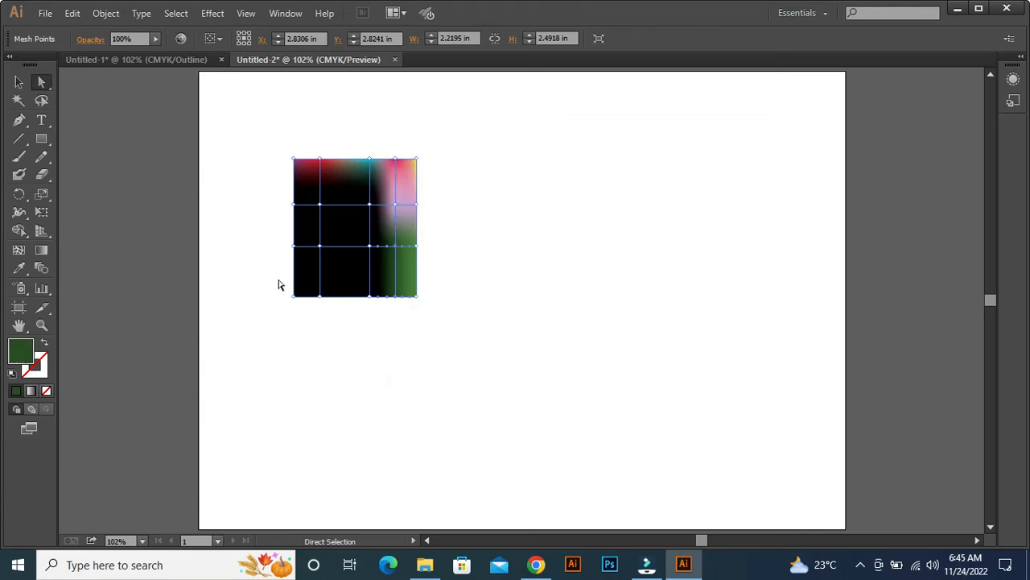
Colour the four mesh points around the rectangle's bottom-left cell dull magenta, #993c68.
drag(273, 245, 330, 302)
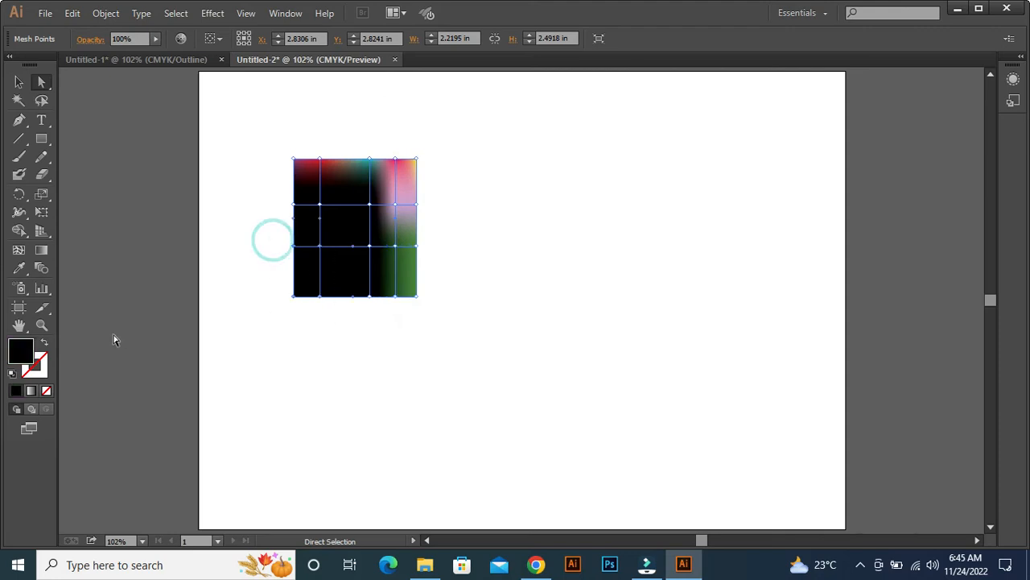
double_click(21, 354)
drag(609, 238, 609, 196)
click(523, 258)
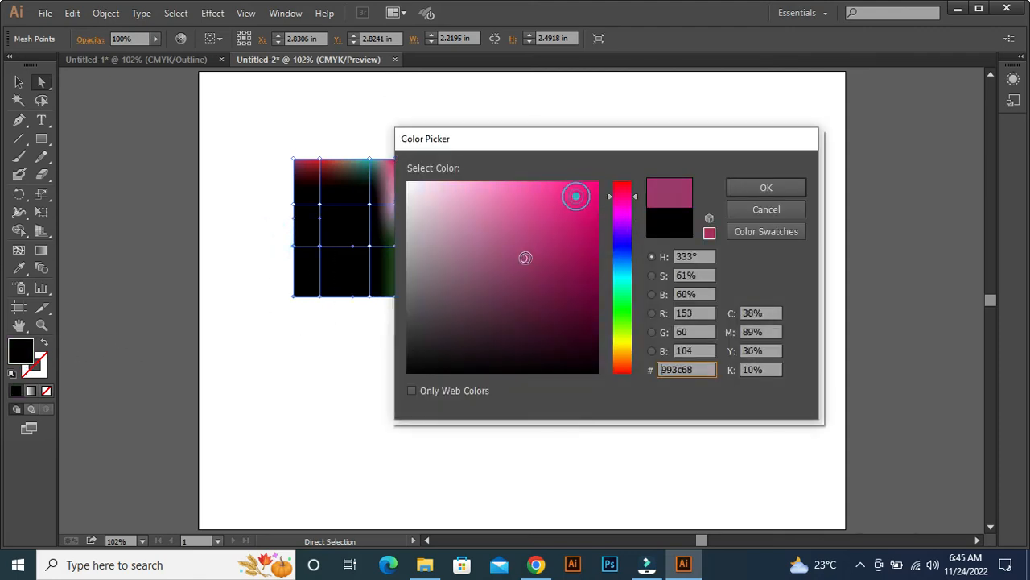
click(761, 189)
Colour the three leftmost mesh points on the upper horizontal mesh line olive green.
drag(277, 199, 391, 219)
double_click(16, 358)
drag(610, 349, 610, 342)
click(560, 316)
click(764, 183)
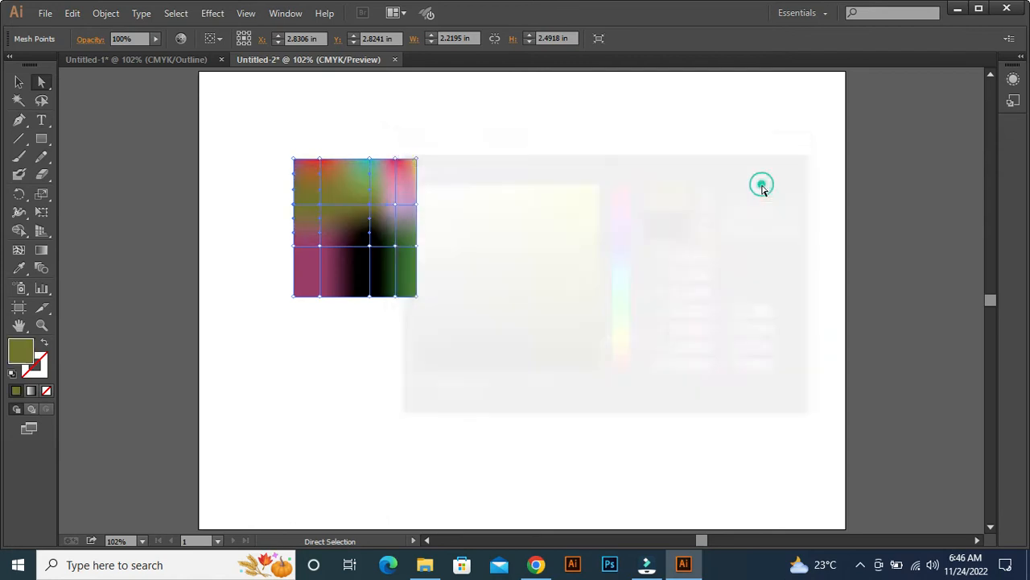
Colour the two lowest mesh points of the middle vertical line dark blue, #114260.
drag(364, 227, 381, 322)
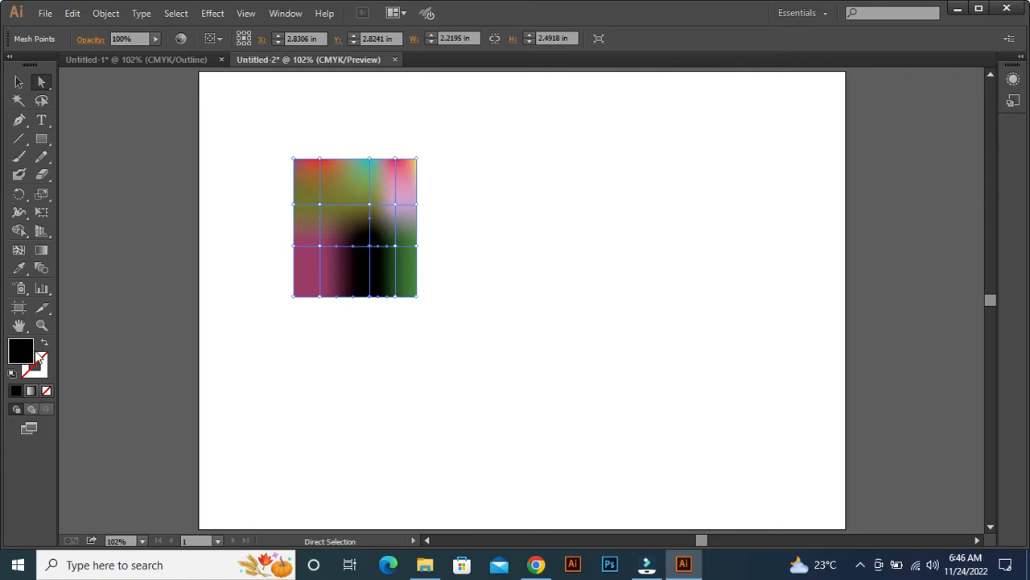
double_click(19, 355)
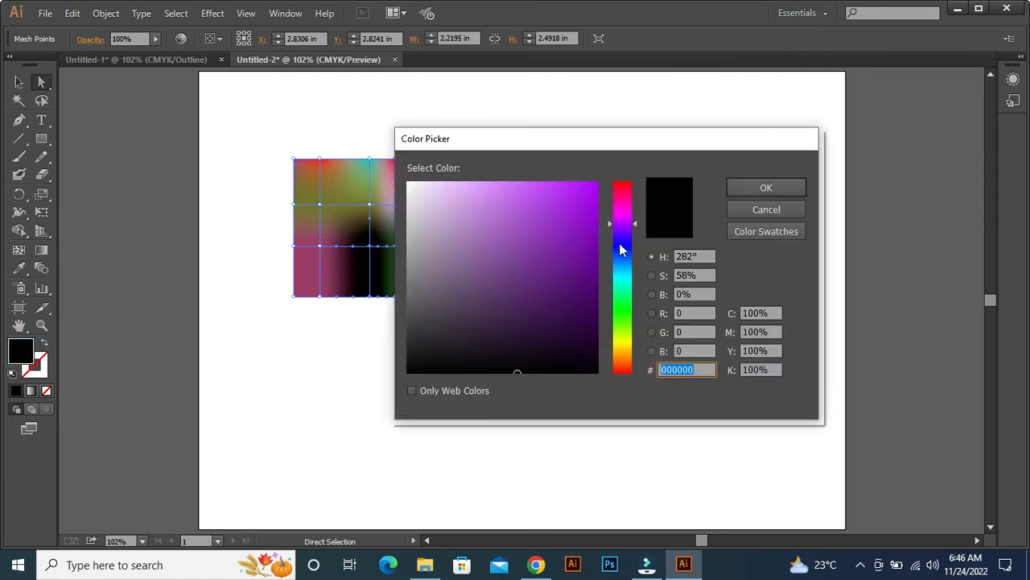
click(618, 239)
drag(573, 238, 564, 300)
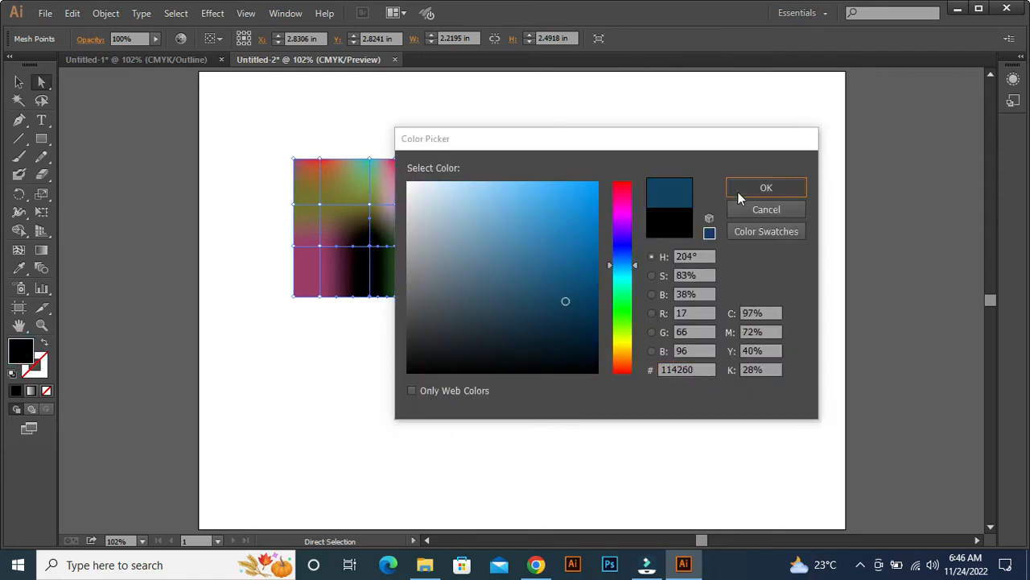
click(738, 192)
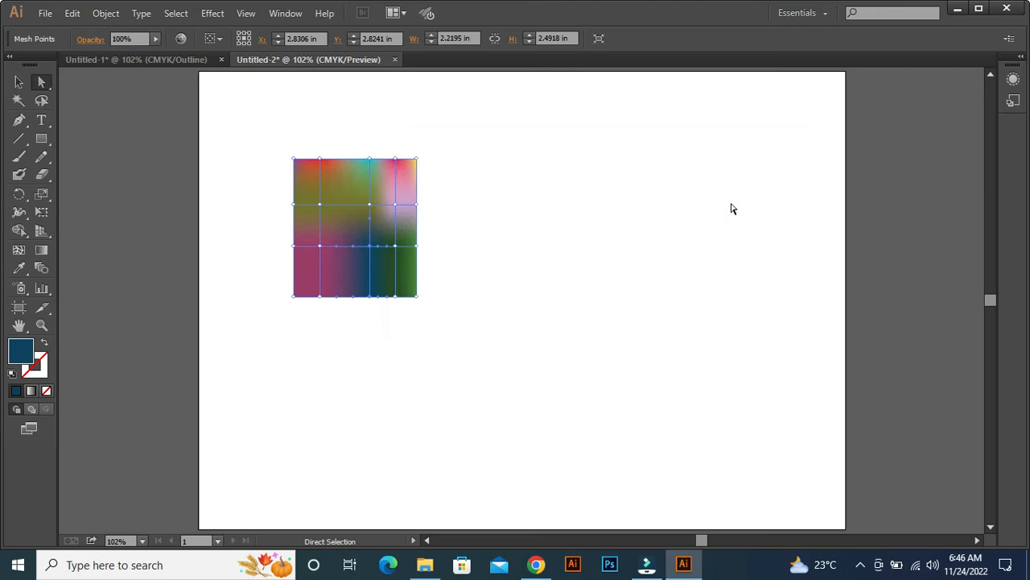
Delete the whole gradient-mesh rectangle from the artboard.
click(19, 83)
drag(274, 122, 456, 323)
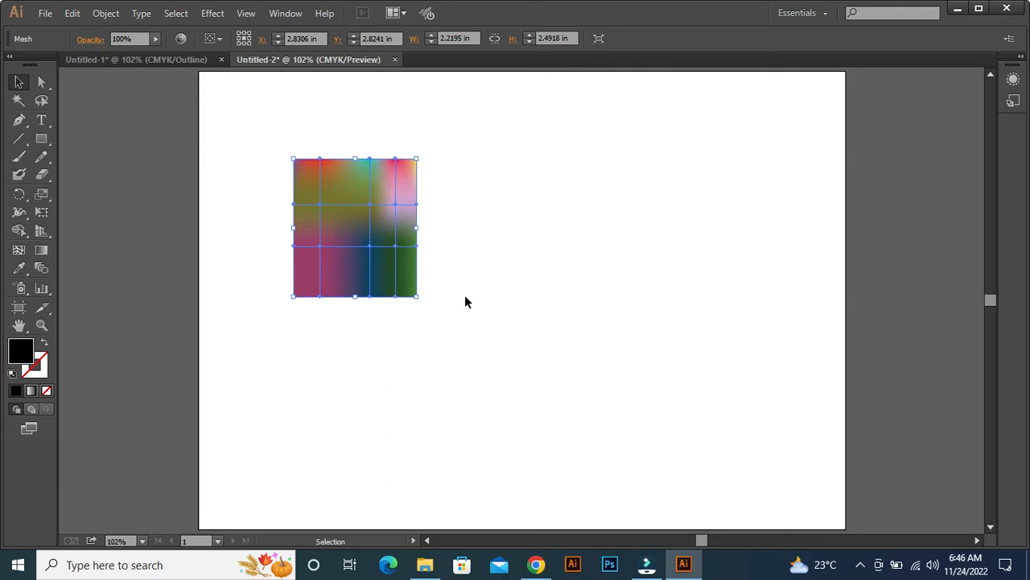
key(Delete)
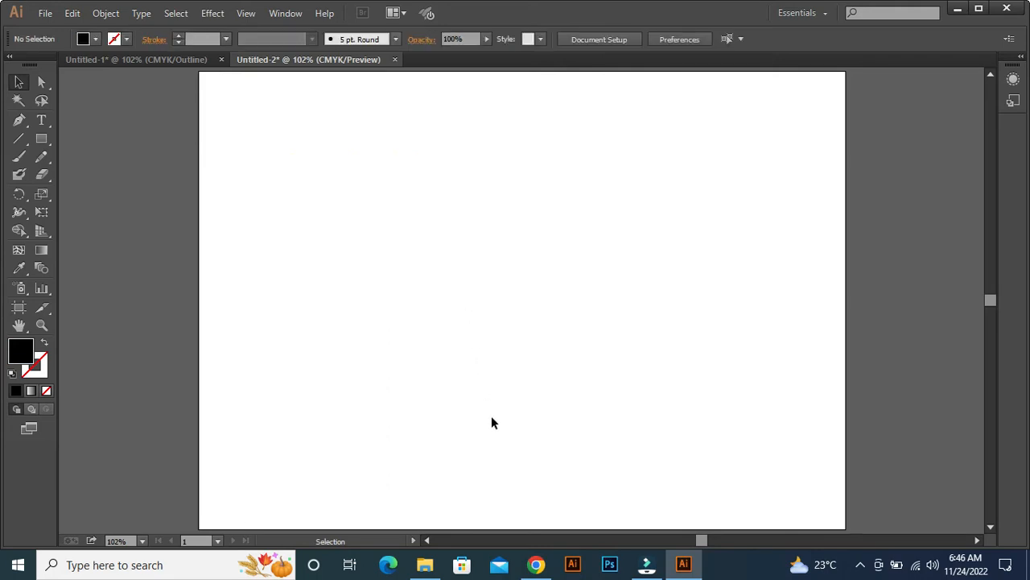
Copy the Freepik photo of two mangoes from the Google image results in Chrome and paste it into the empty Illustrator document.
click(536, 564)
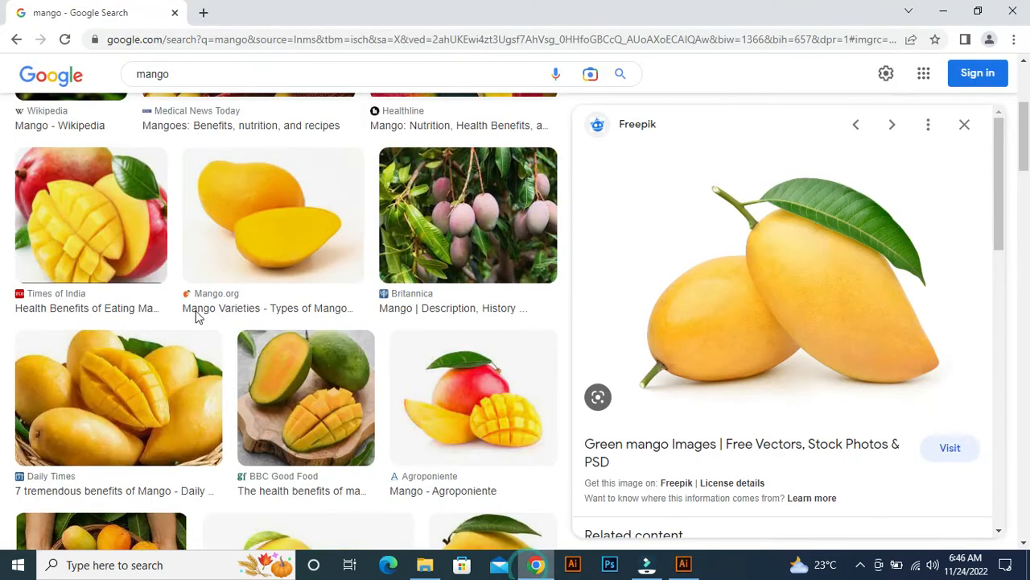
right_click(741, 229)
click(817, 396)
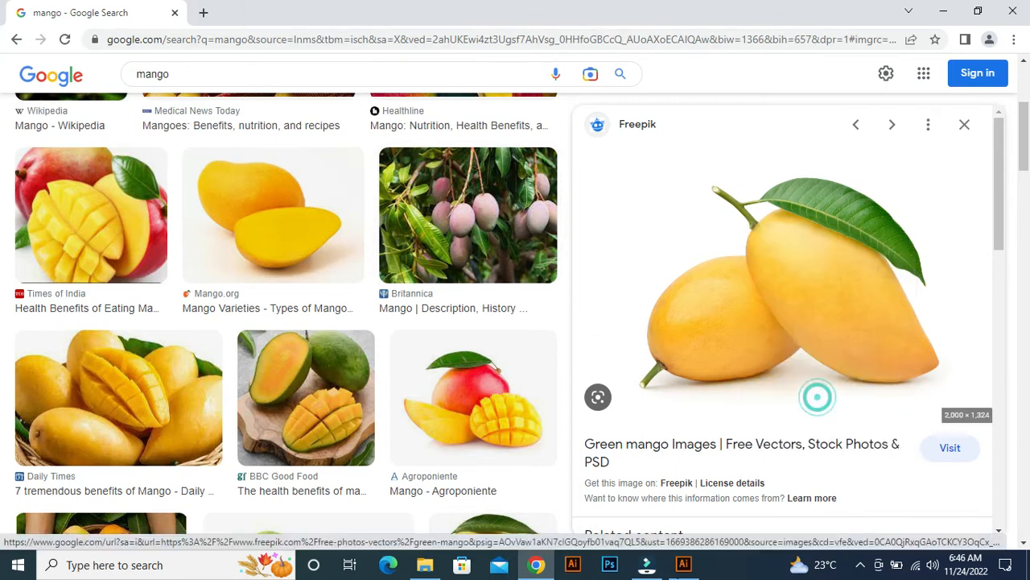
click(684, 564)
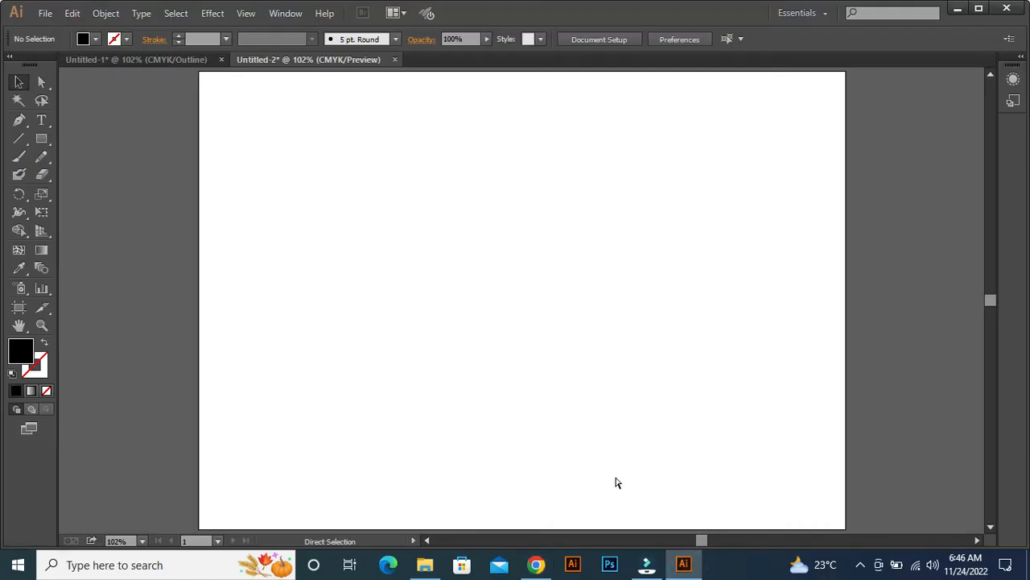
key(ctrl+v)
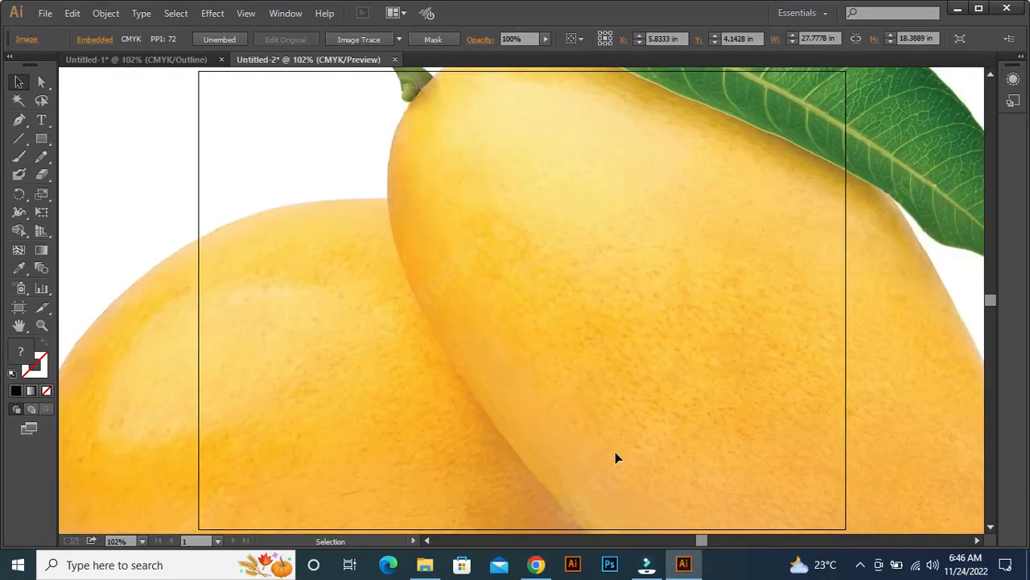
Scale the pasted mango photo down proportionally about its centre to about 10.39 × 6.88 in so it fits the artboard.
key(ctrl+minus)
key(ctrl+minus)
key(ctrl+minus)
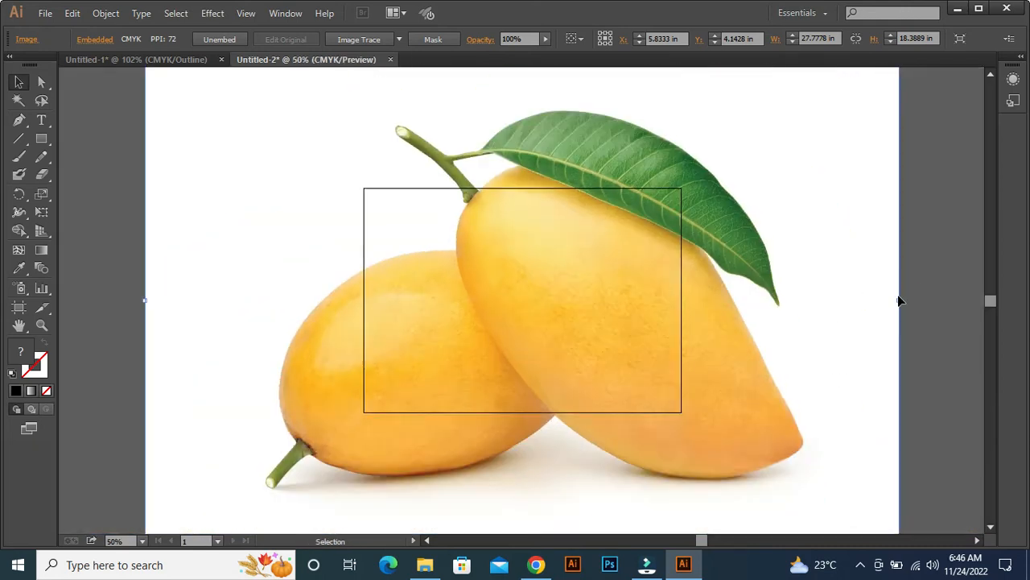
drag(900, 298, 660, 336)
key(ctrl+0)
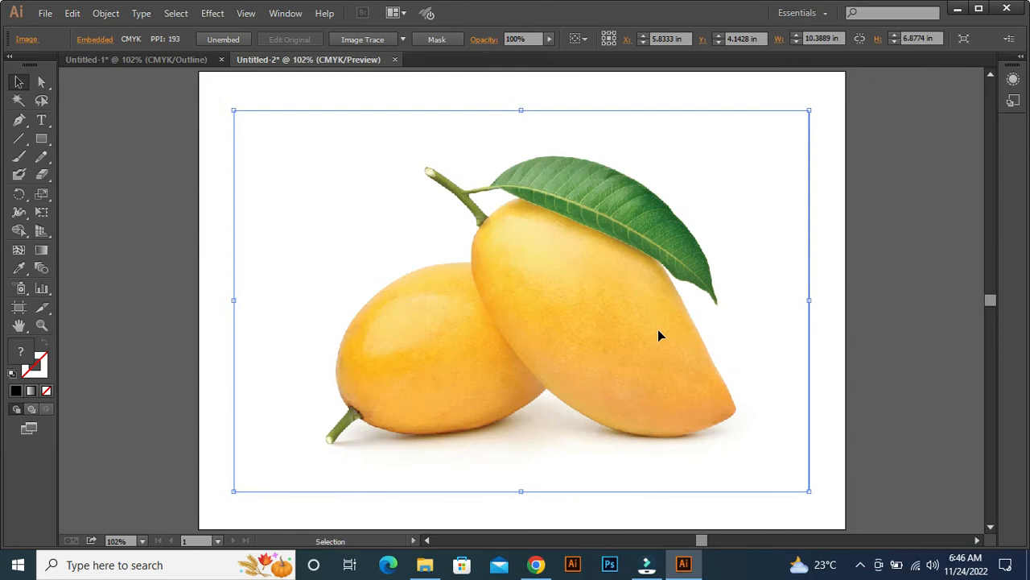
Lock Layer 1 with the mango photo and add a new layer above it.
key(F7)
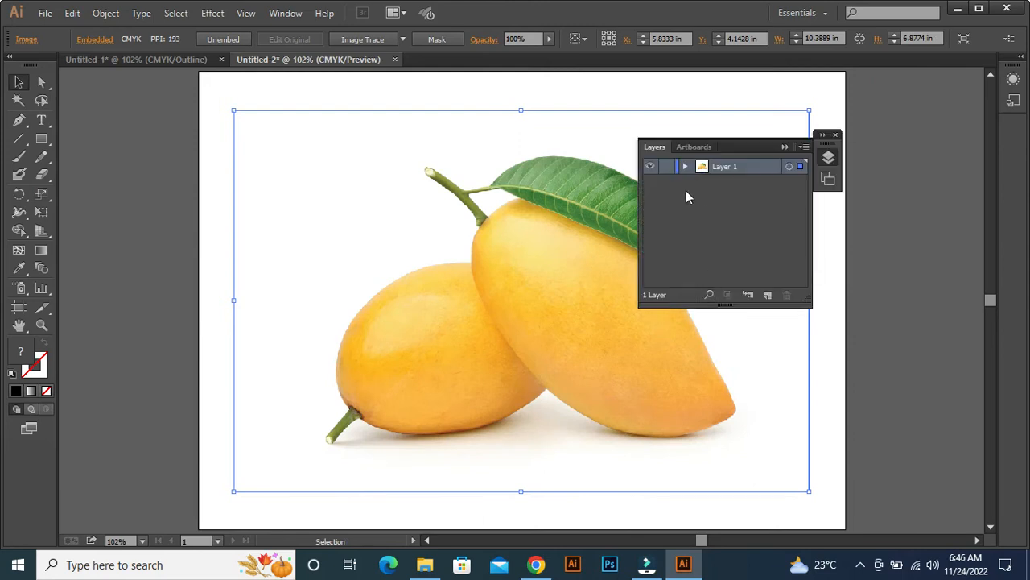
click(668, 167)
drag(730, 146, 875, 131)
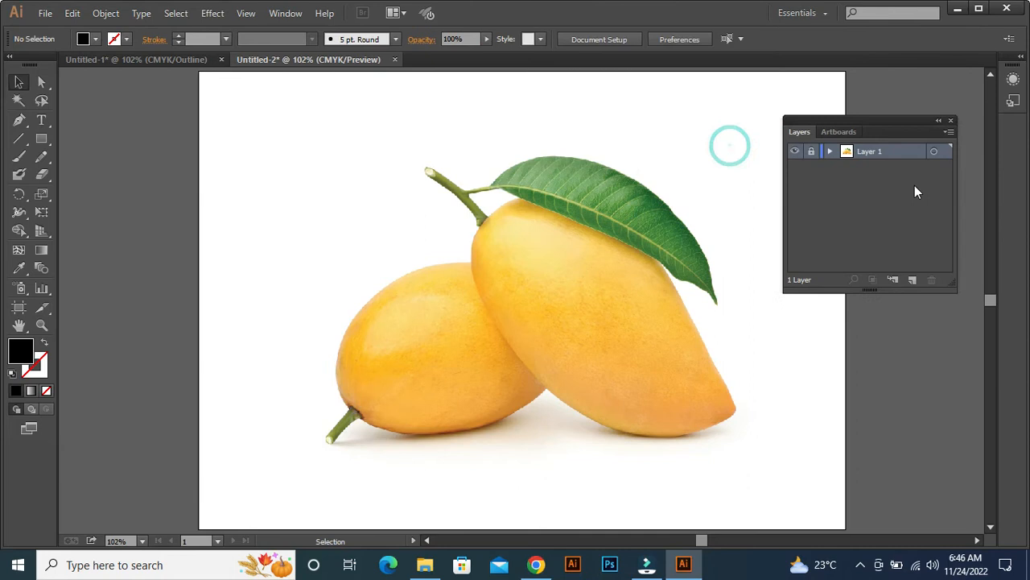
click(912, 280)
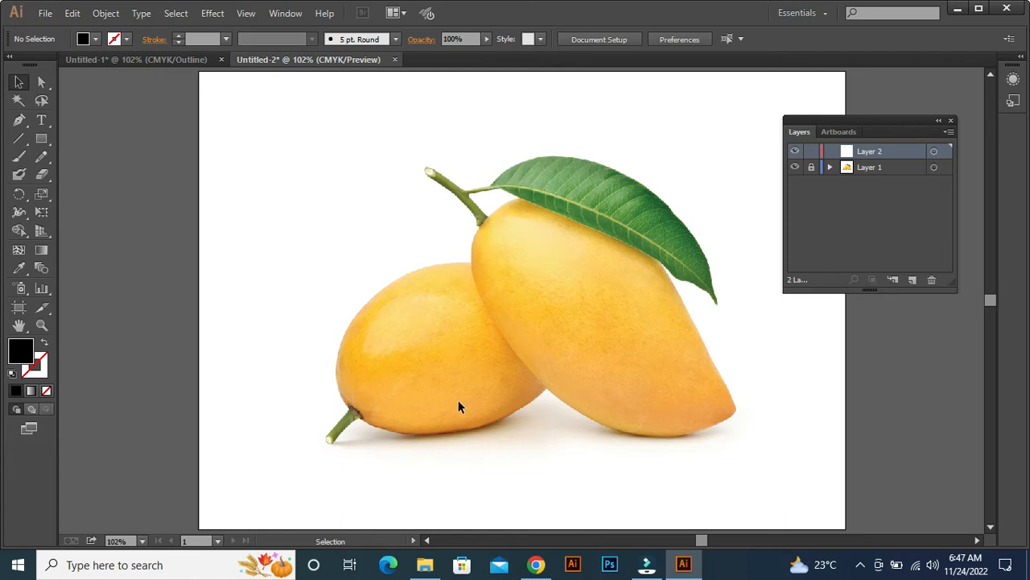
Switch to the Untitled-1 document with the outlined mangoes and show its layers clear of the artwork.
click(198, 61)
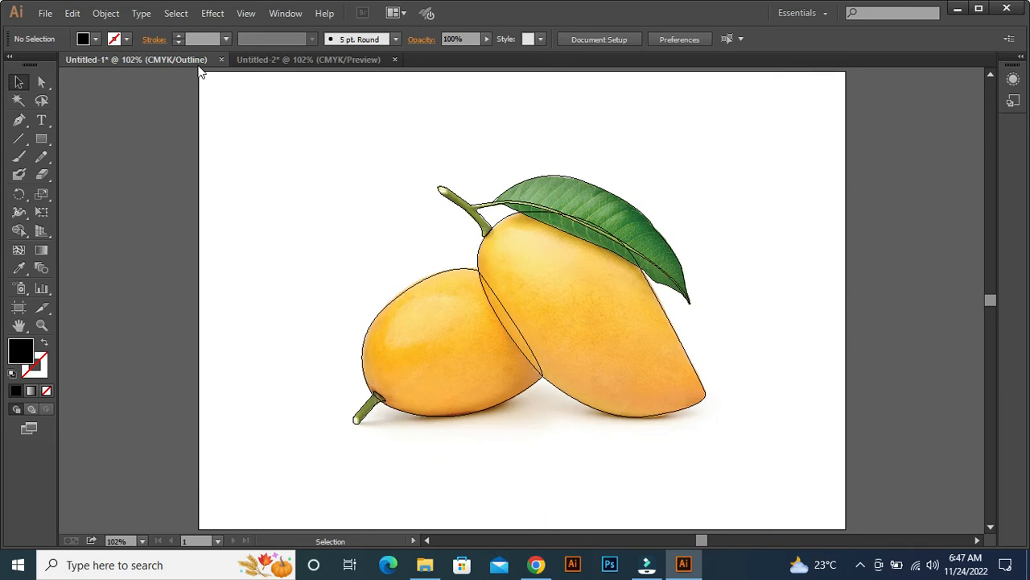
key(F7)
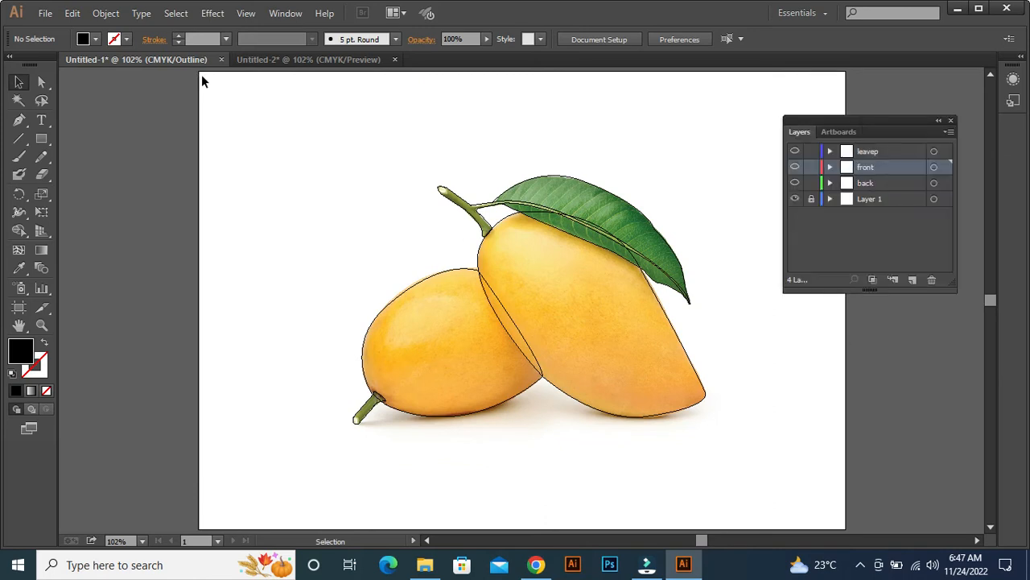
drag(875, 119, 902, 110)
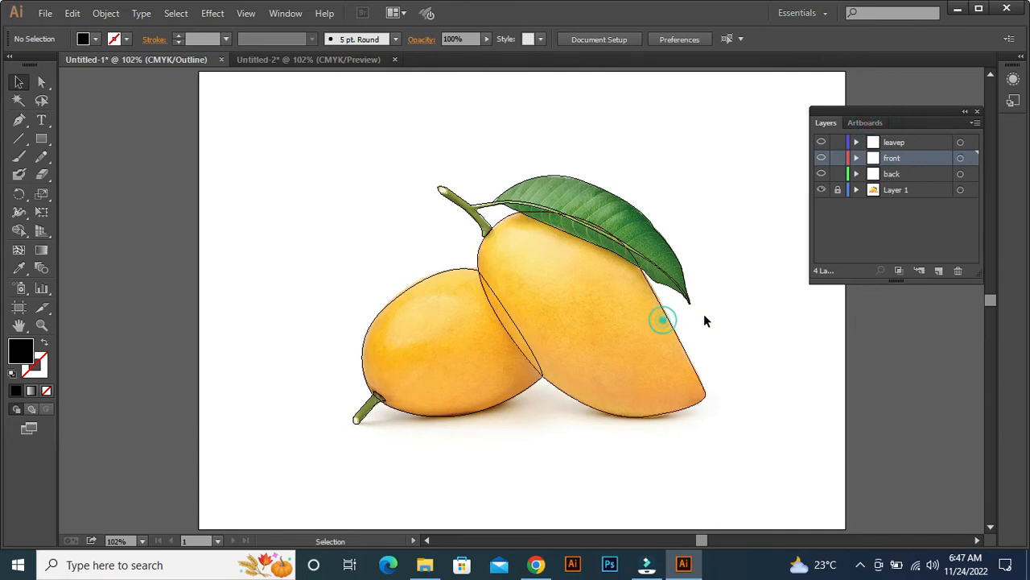
Select the front mango's outline and add mesh lines from its upper-left and upper edges with the Mesh tool.
click(678, 338)
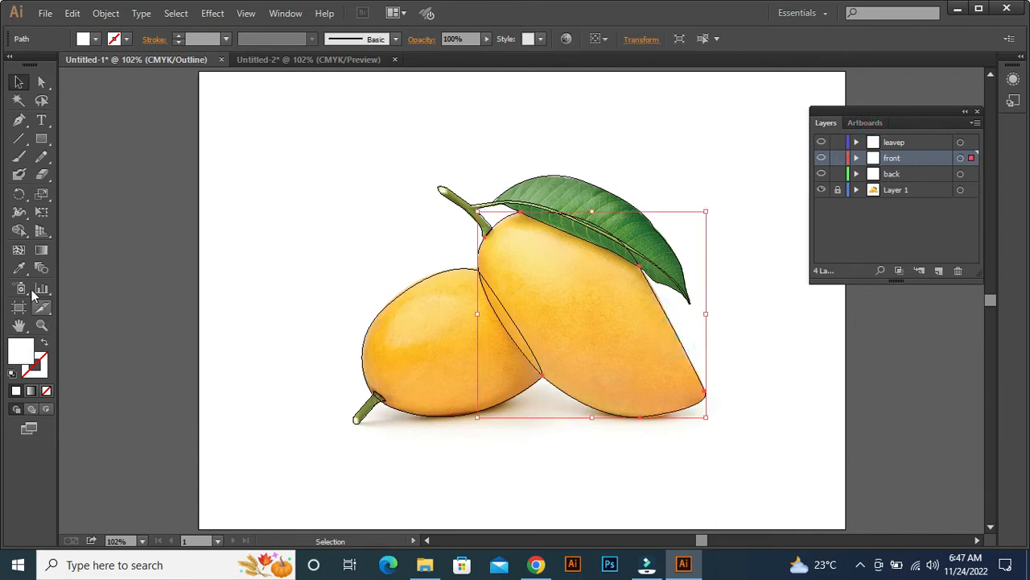
click(19, 250)
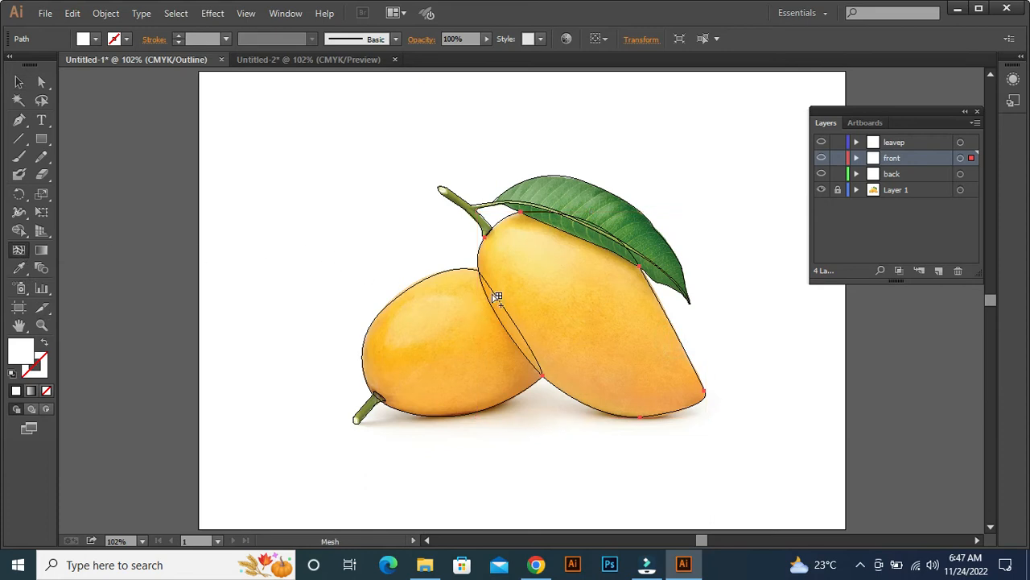
click(482, 264)
click(478, 260)
click(495, 225)
click(542, 212)
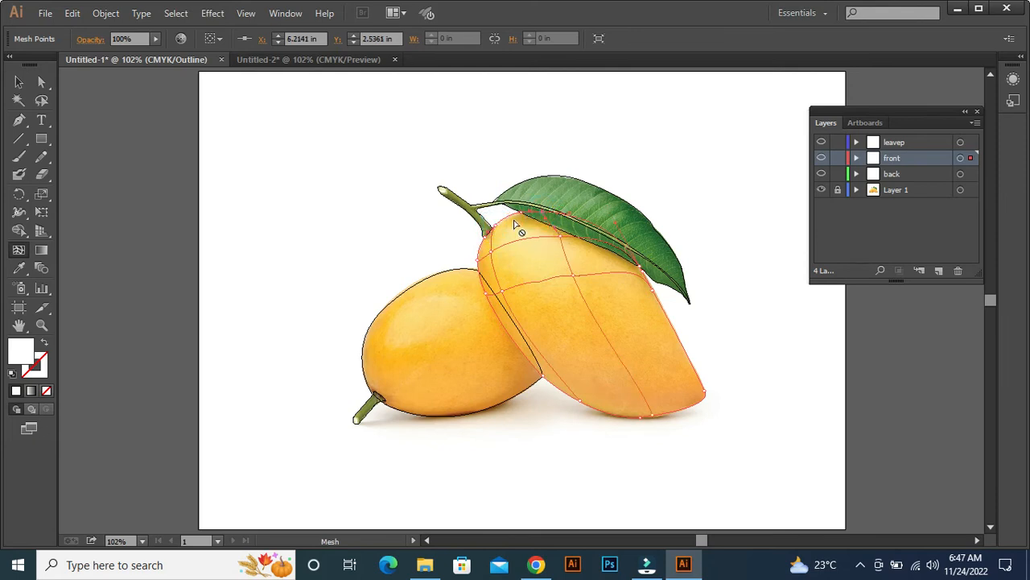
click(577, 217)
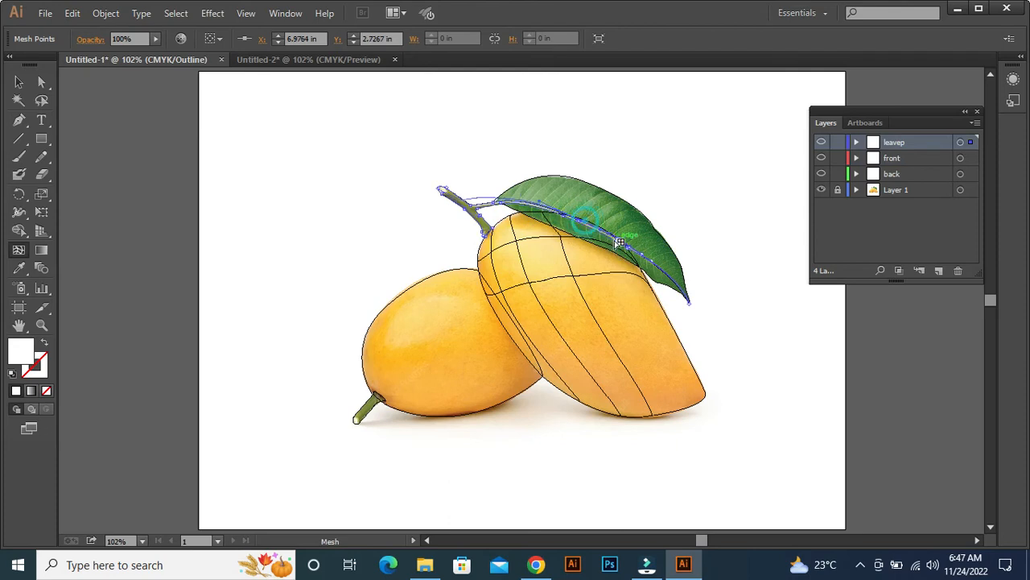
click(606, 235)
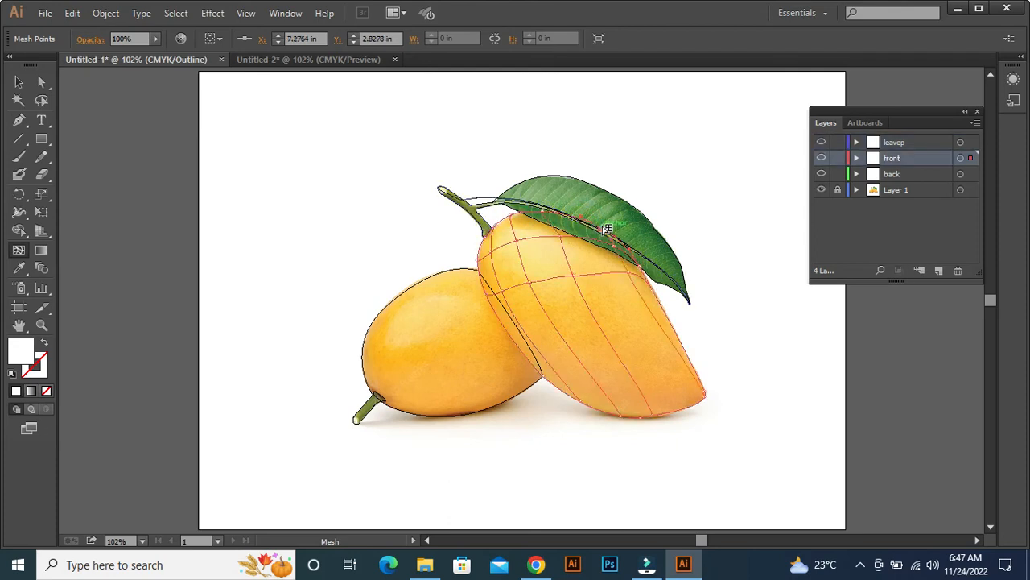
Add further mesh lines across the middle and lower part of the front mango, starting from its outer edges.
click(687, 412)
click(688, 350)
click(697, 369)
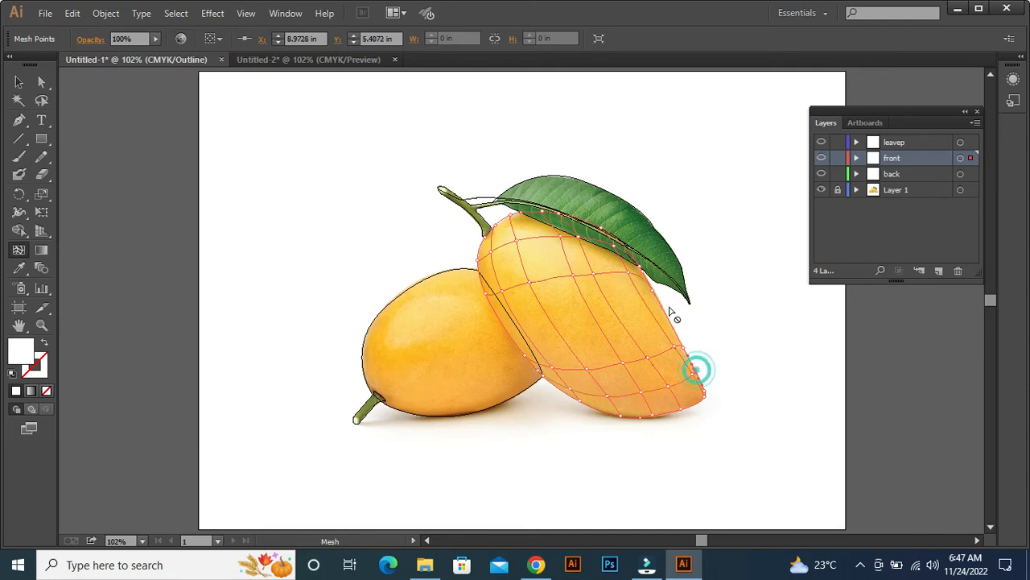
click(665, 301)
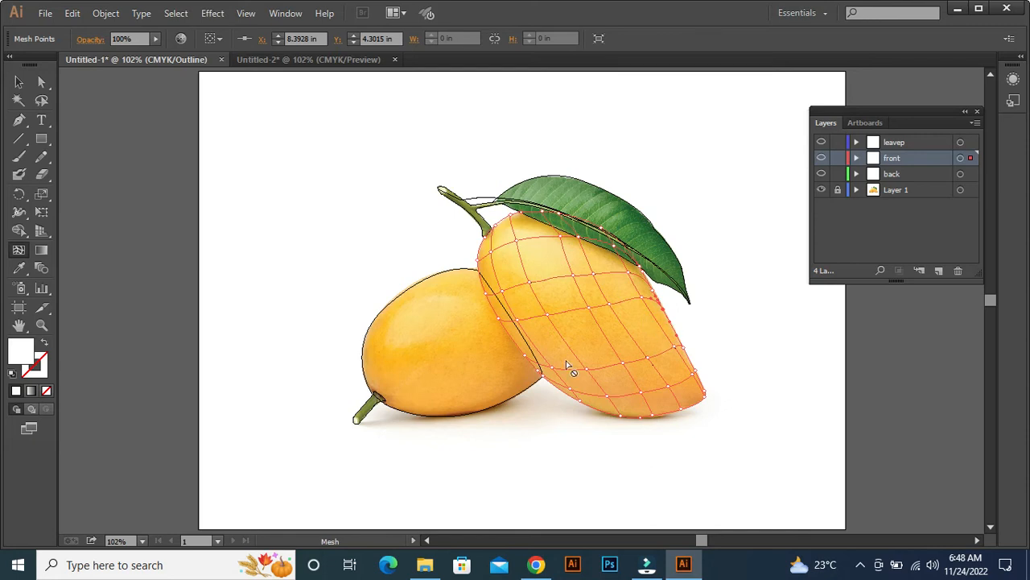
click(510, 337)
Select the mesh points at the front mango's pointed tip and colour them with orange sampled from the photo there.
key(ctrl+equal)
key(ctrl+equal)
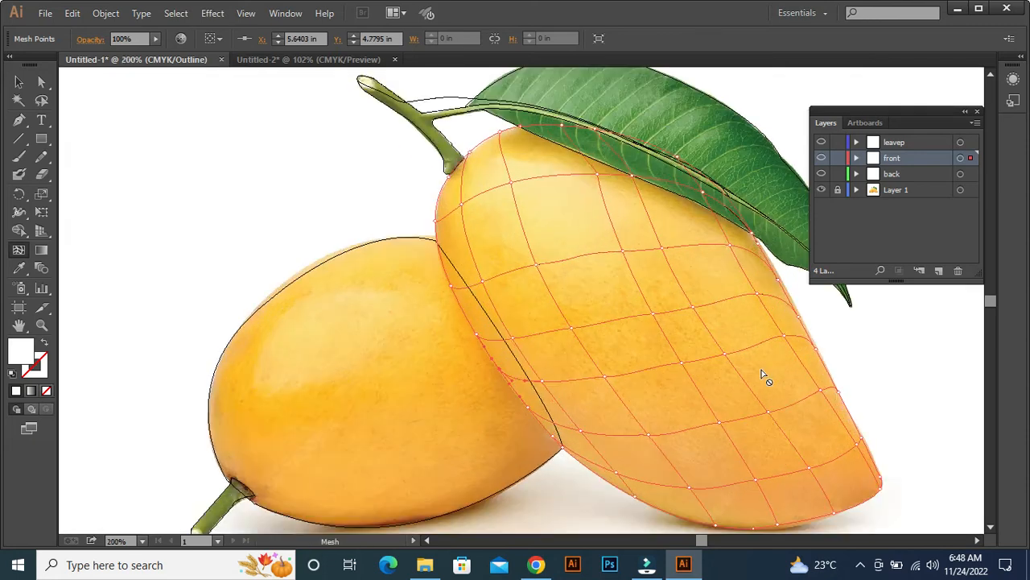
drag(760, 368, 591, 343)
key(i)
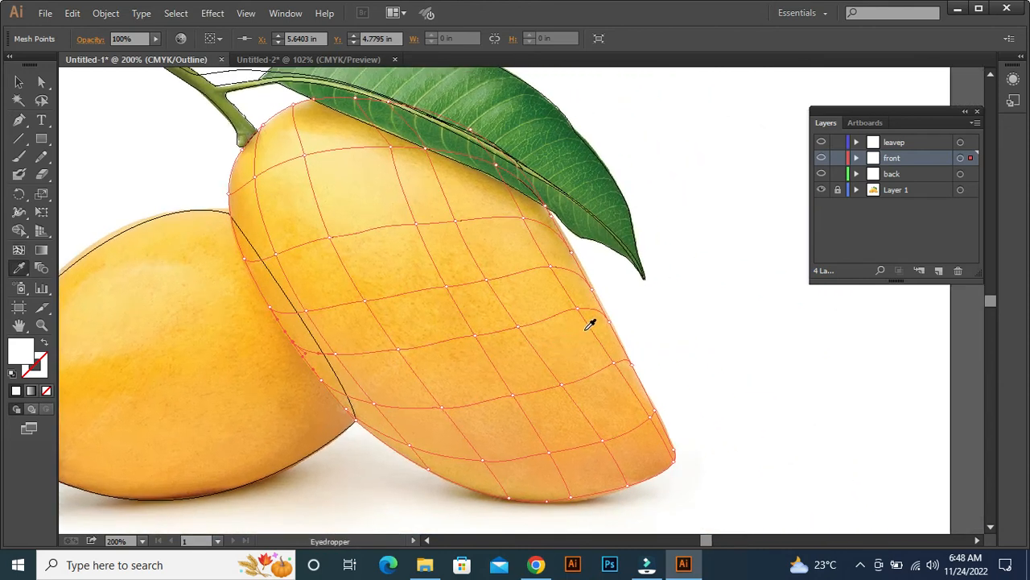
ctrl+click(806, 355)
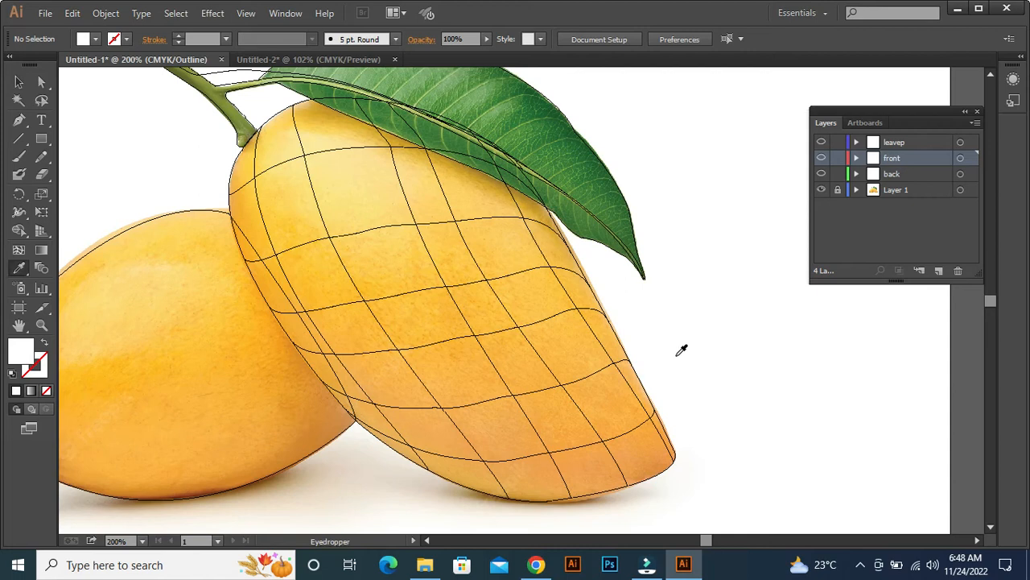
ctrl+click(640, 368)
ctrl+click(659, 341)
click(39, 81)
drag(680, 466, 673, 441)
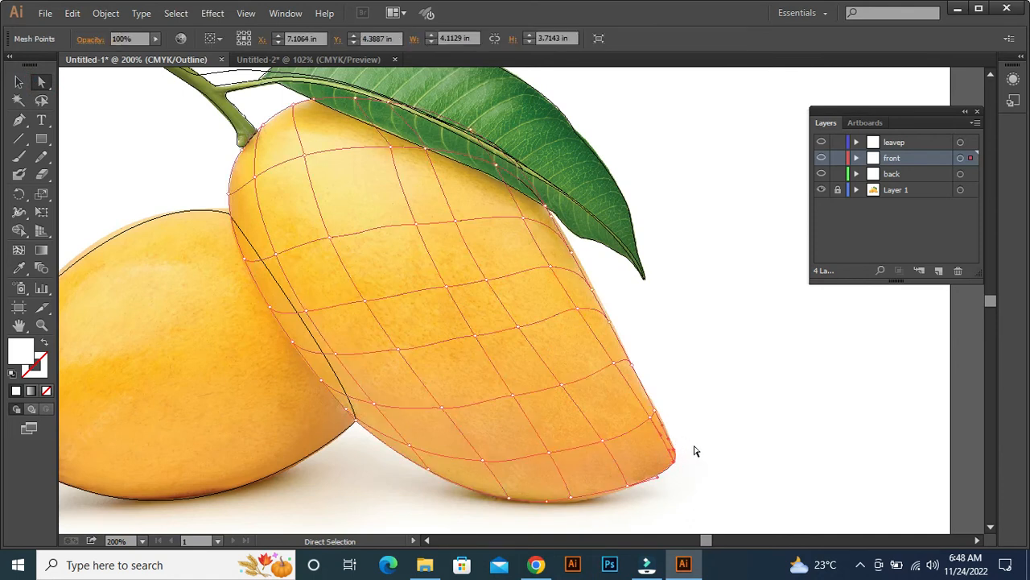
key(i)
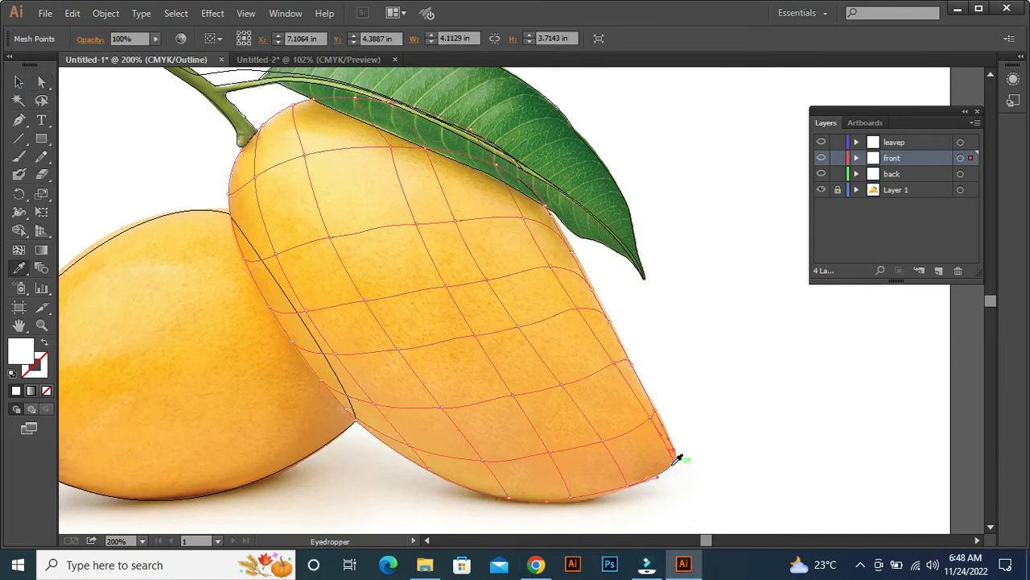
click(670, 457)
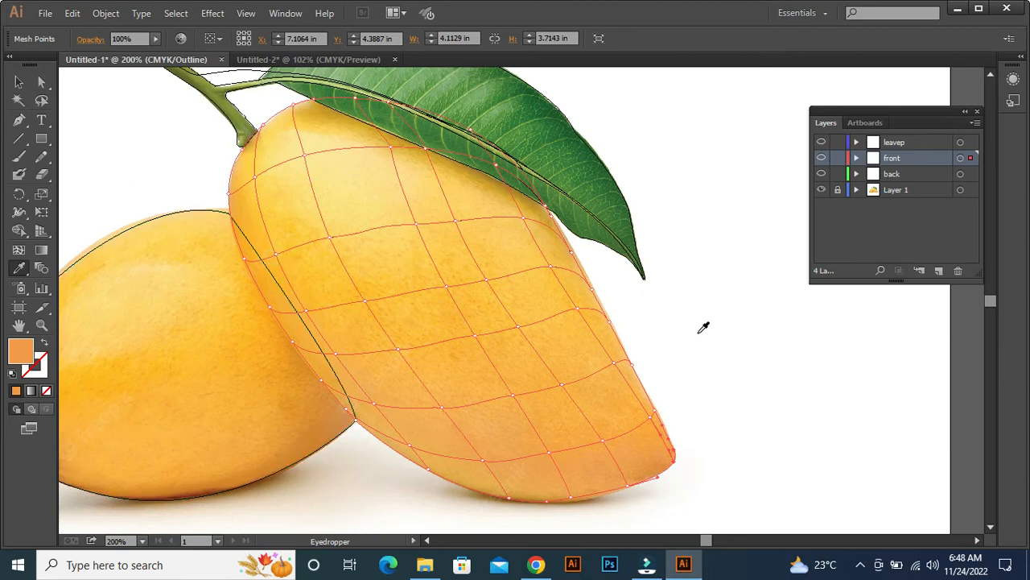
Colour the two bottom-edge mesh points nearest the front mango's tip with the photo's light orange sampled beside each point.
key(a)
drag(660, 513, 616, 469)
key(i)
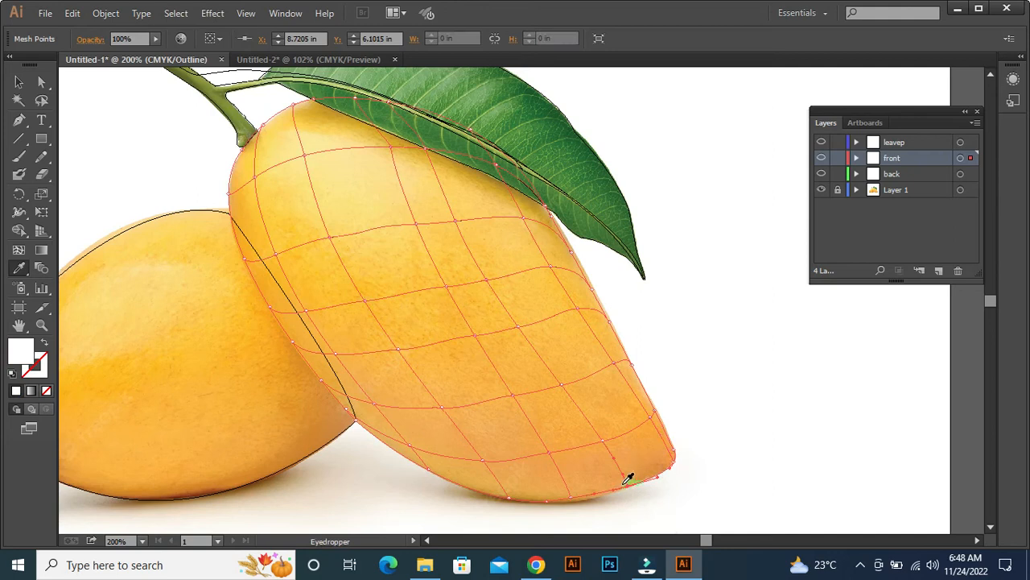
click(620, 480)
drag(589, 523, 554, 473)
click(568, 484)
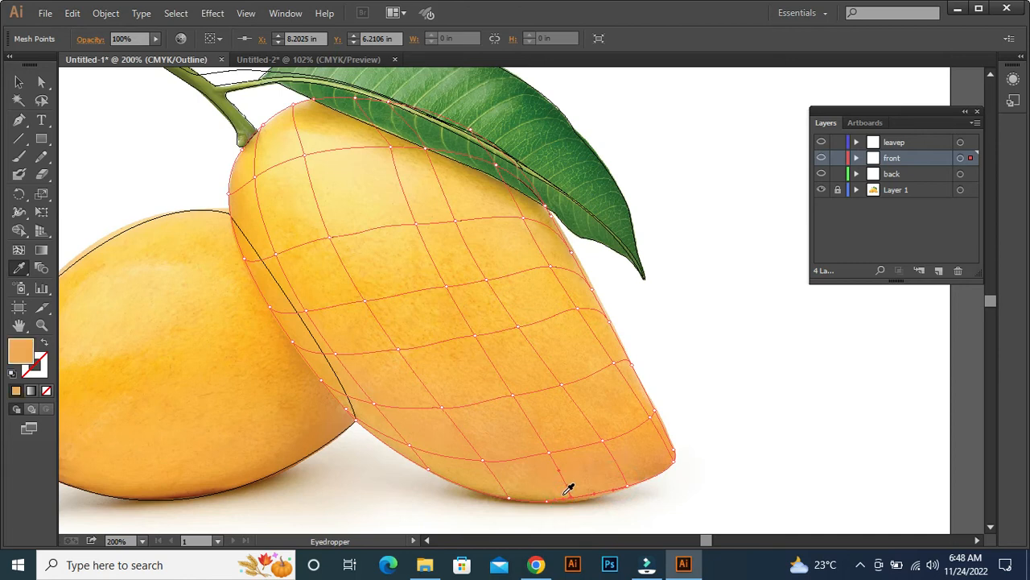
Colour the two mesh points on the front mango's lower-left bottom edge with golden tan sampled beside each point.
drag(519, 519, 499, 483)
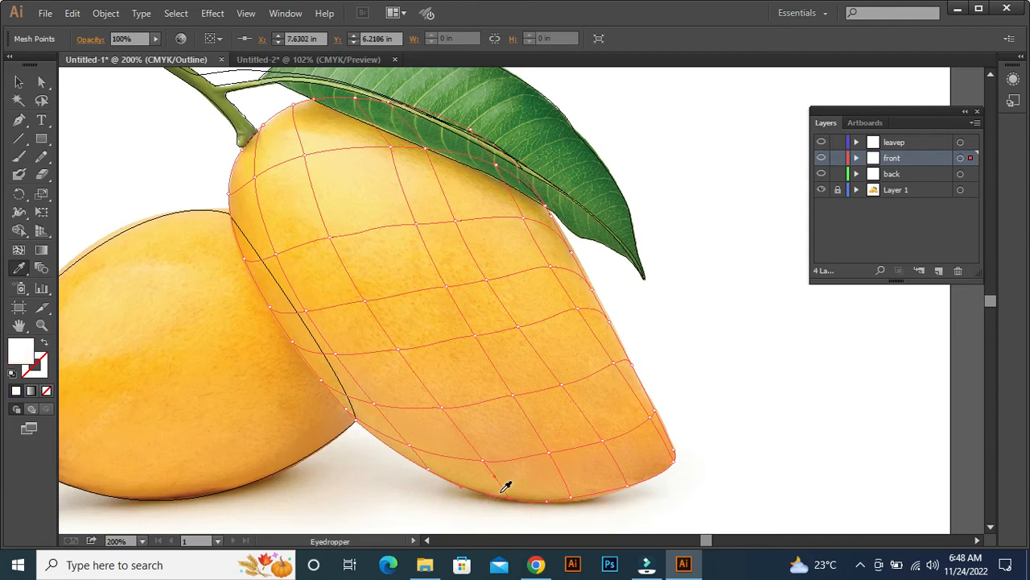
click(506, 487)
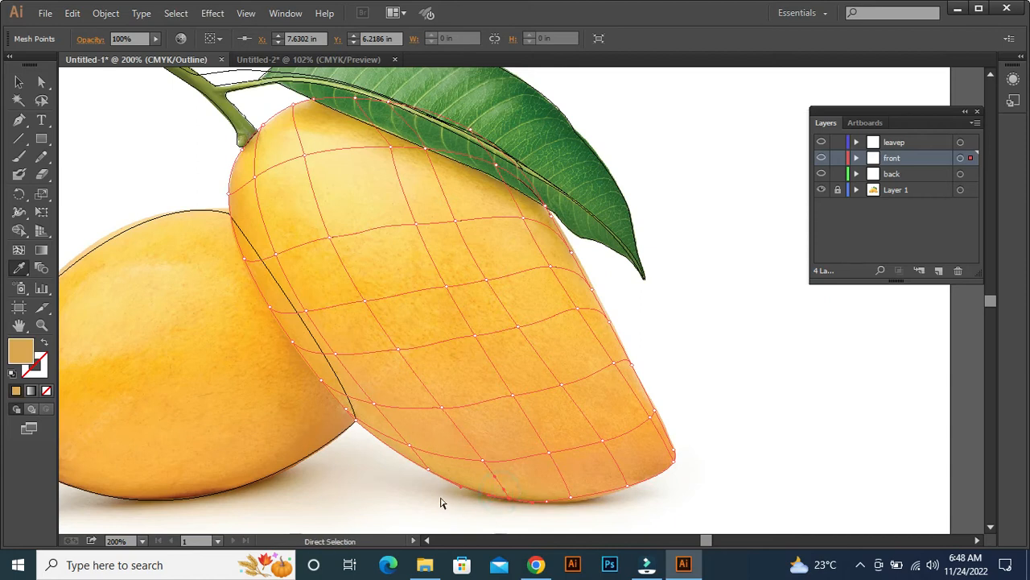
drag(425, 483, 430, 467)
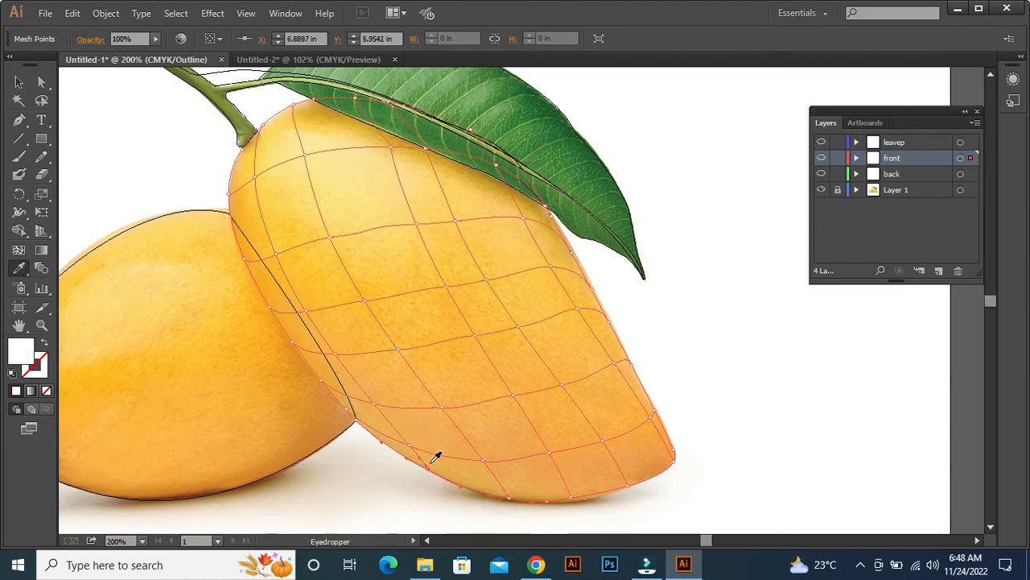
click(416, 459)
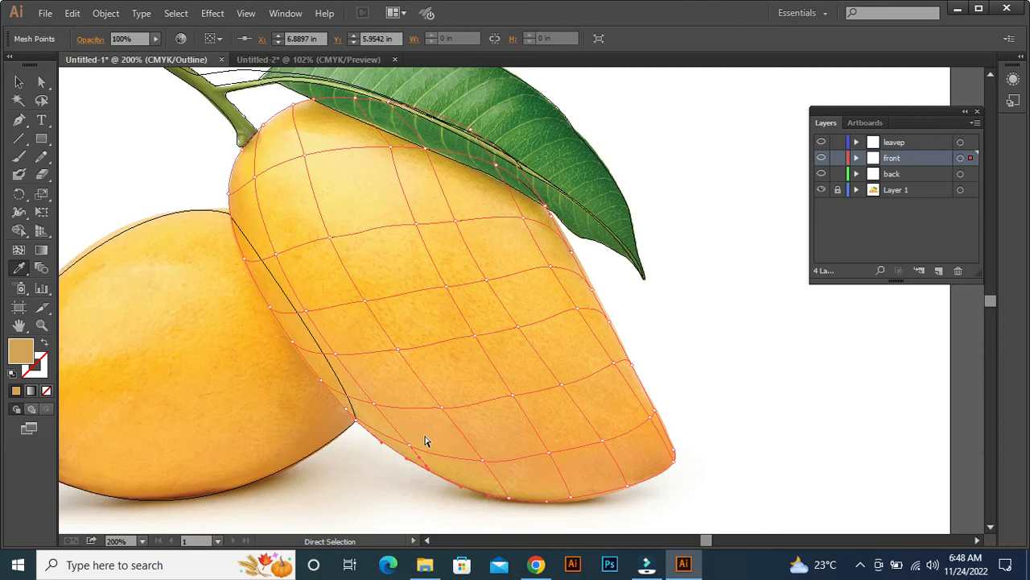
Colour the mesh point just inside the lower-left edge and the one where both mangoes meet with nearby photo colours.
ctrl+click(416, 436)
click(417, 433)
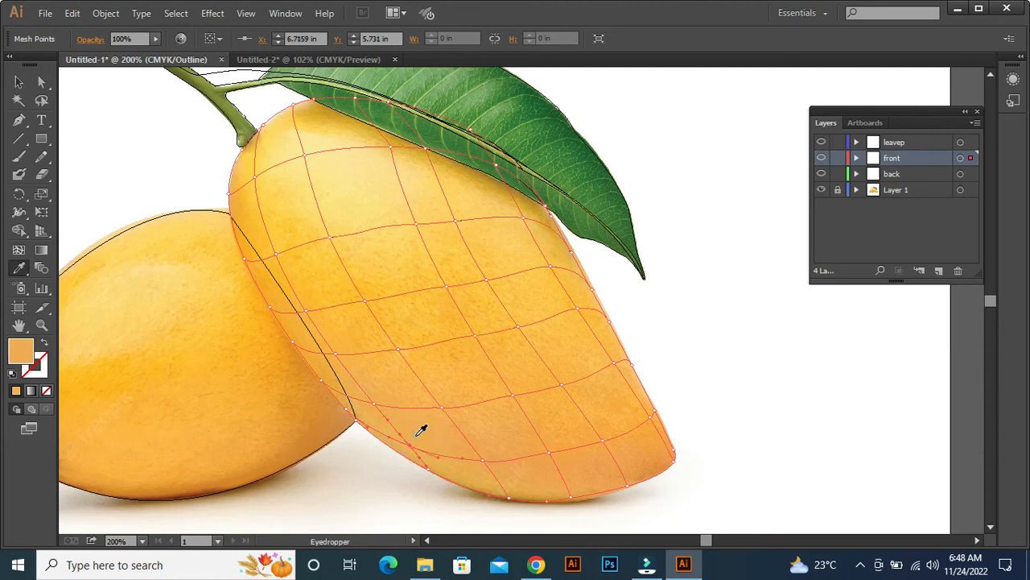
drag(347, 441, 363, 414)
click(364, 413)
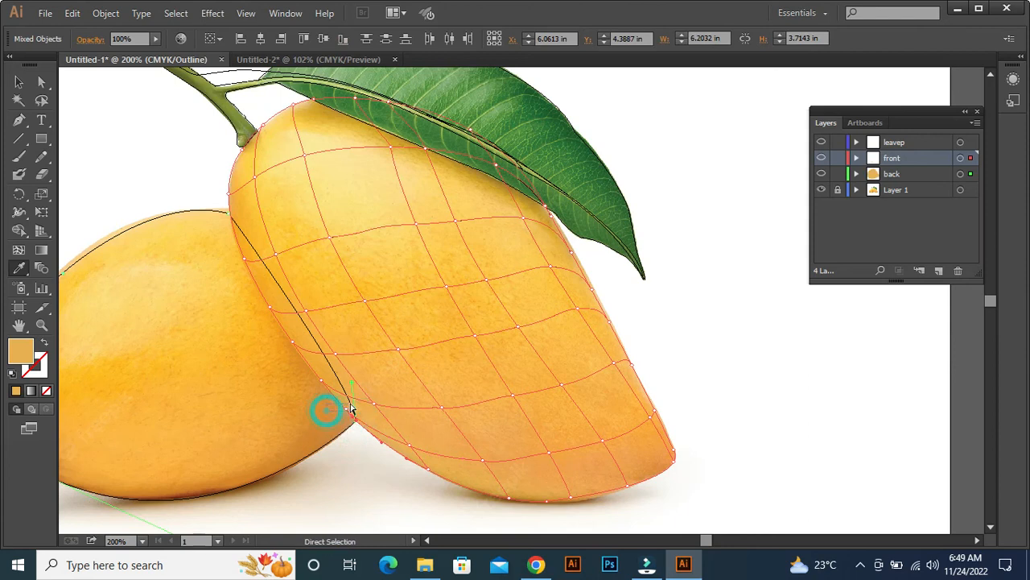
Colour the three mesh points on the front mango's lower-left edge, just above where the mangoes meet, with photo colours sampled beside them.
ctrl+click(351, 395)
click(348, 398)
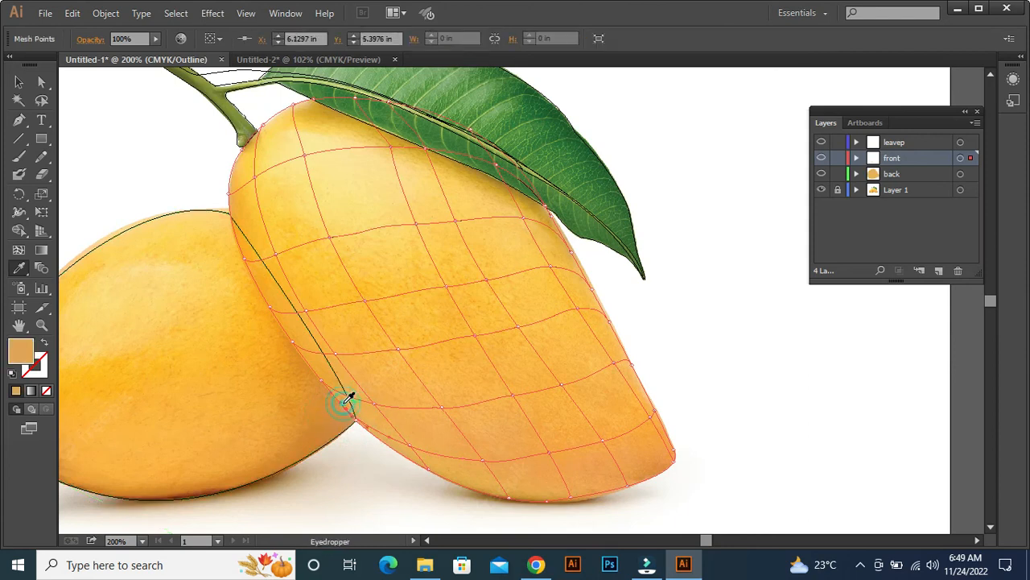
drag(304, 370, 332, 390)
click(328, 370)
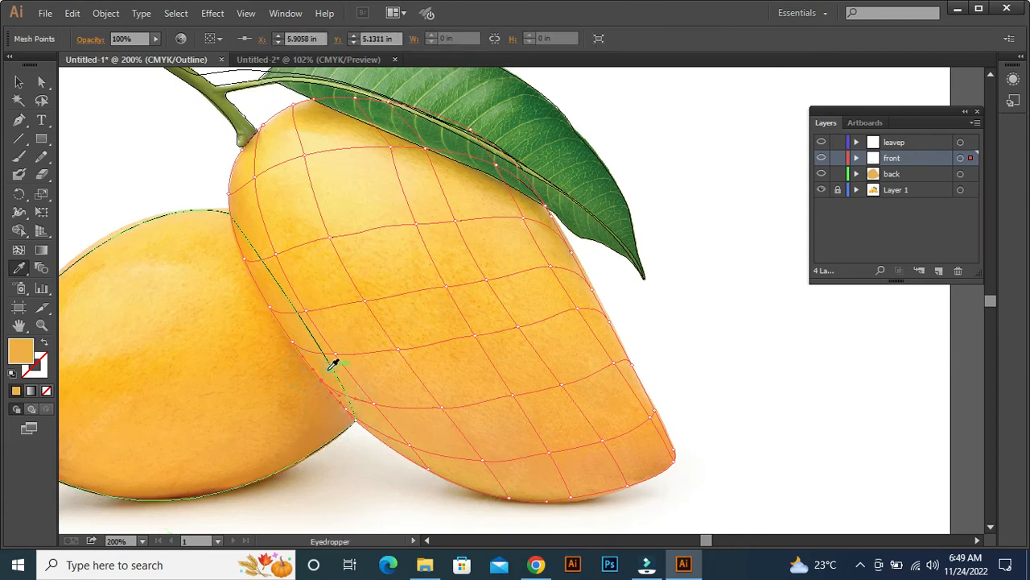
drag(303, 347, 304, 348)
click(296, 340)
Colour the three mesh points further up the front mango's left edge with photo colours sampled beside each point.
drag(248, 293, 281, 318)
click(269, 300)
drag(219, 235, 252, 269)
click(252, 251)
key(a)
drag(211, 167, 241, 193)
key(i)
click(240, 184)
Colour the two upper mesh points of the first inner column along the front mango's left side with adjacent photo colours.
key(a)
drag(256, 148, 267, 161)
key(i)
click(267, 161)
key(a)
drag(293, 231, 333, 357)
key(i)
click(279, 238)
Colour the two middle mesh points of the first inner column, beside the back mango, with colours sampled from the photo.
key(a)
key(i)
click(310, 302)
key(a)
key(i)
click(336, 344)
Colour the two lowest mesh points of the front mango's first inner column with orange tones sampled from the photo.
key(a)
drag(387, 393, 367, 419)
key(i)
click(379, 397)
key(a)
drag(410, 454, 409, 454)
click(420, 437)
Colour the two lowest mesh points of the front mango's second inner column with photo colours sampled at each point.
drag(484, 444, 479, 482)
key(i)
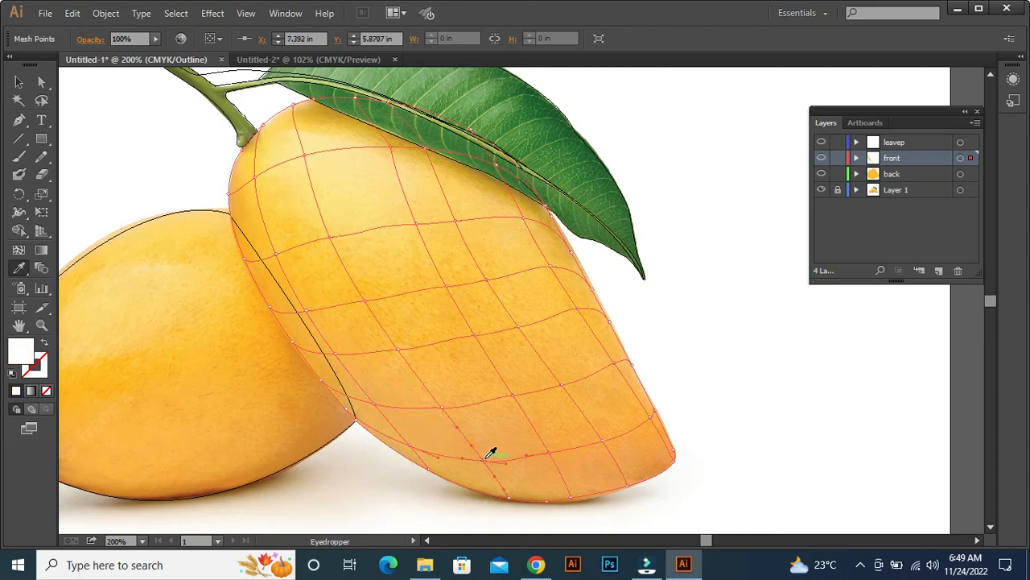
click(490, 454)
key(a)
drag(448, 375, 432, 427)
key(i)
click(443, 402)
Colour the next two mesh points up the front mango's second inner column with photo colours sampled beside each.
key(a)
drag(419, 330, 390, 350)
key(i)
click(400, 339)
key(a)
drag(376, 285, 363, 315)
key(i)
click(370, 288)
Colour the two upper mesh points of the front mango's second inner column with yellow tones sampled from the photo.
key(a)
drag(343, 220, 316, 259)
key(i)
click(330, 235)
click(336, 227)
key(a)
drag(330, 144, 276, 163)
key(i)
click(313, 157)
Colour the remaining mesh points on the front mango's top-left edge around the stem with nearby photo colours.
key(a)
drag(308, 104, 248, 152)
click(298, 107)
click(267, 129)
click(245, 153)
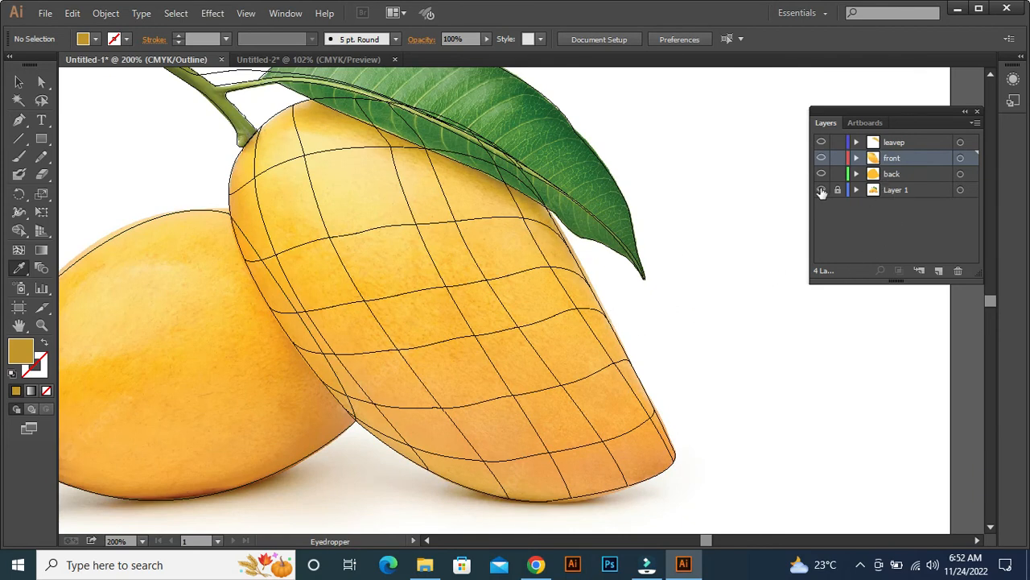
Hide the photo in Layer 1 and switch the front layer to preview to check the coloured mango.
click(821, 190)
ctrl+click(821, 158)
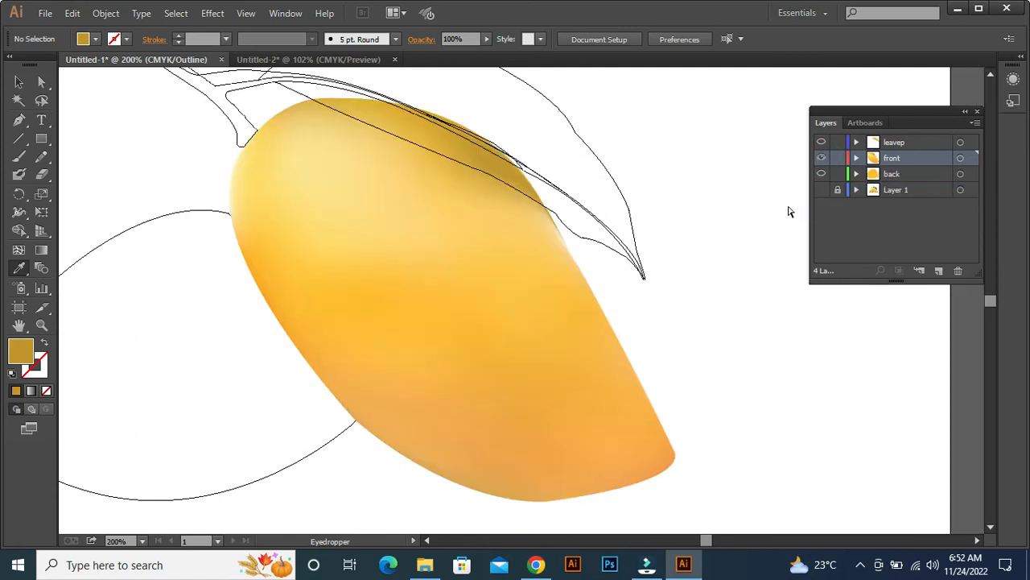
key(ctrl+plus)
key(ctrl+minus)
key(ctrl+minus)
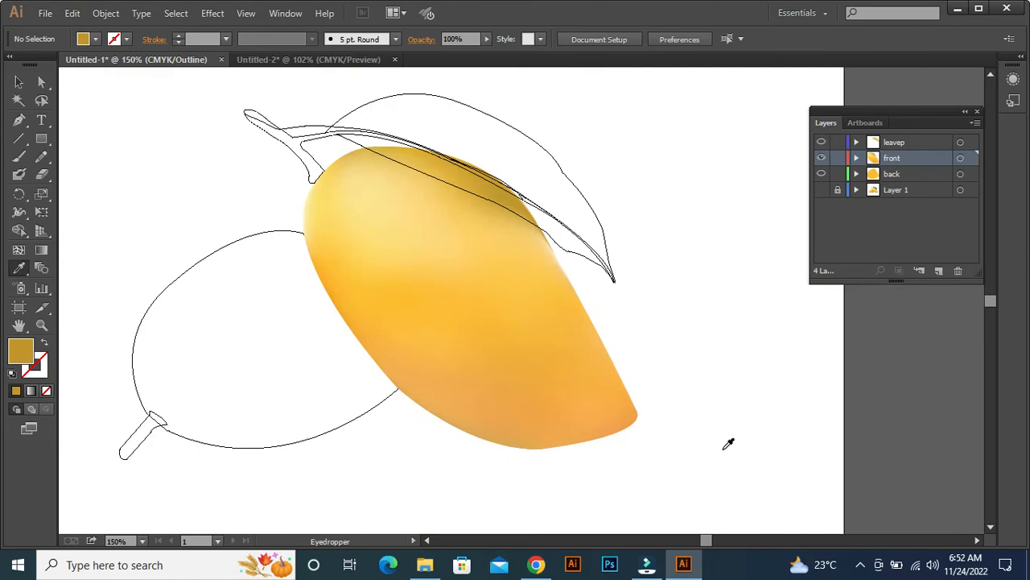
key(a)
drag(507, 437, 591, 489)
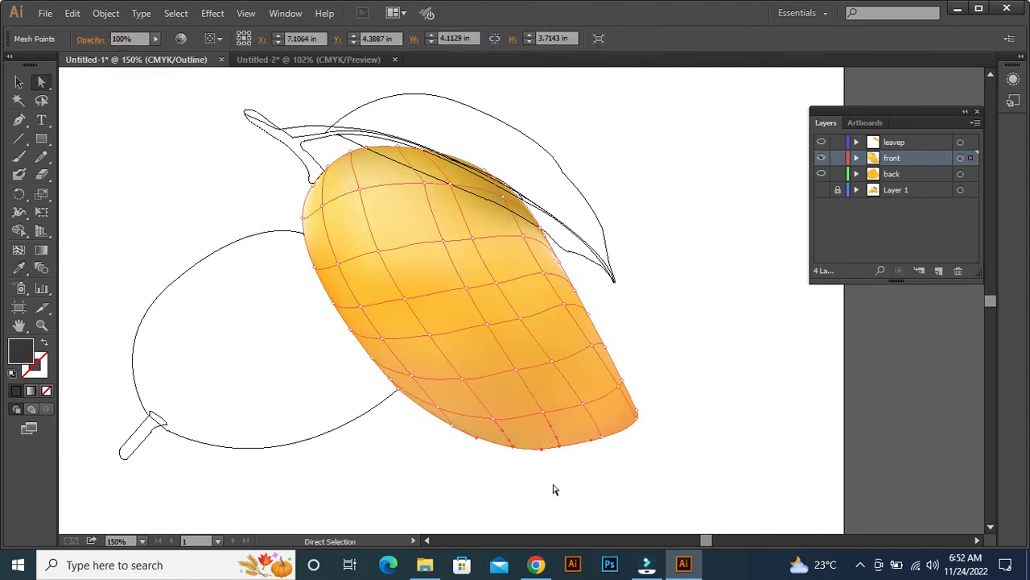
click(708, 364)
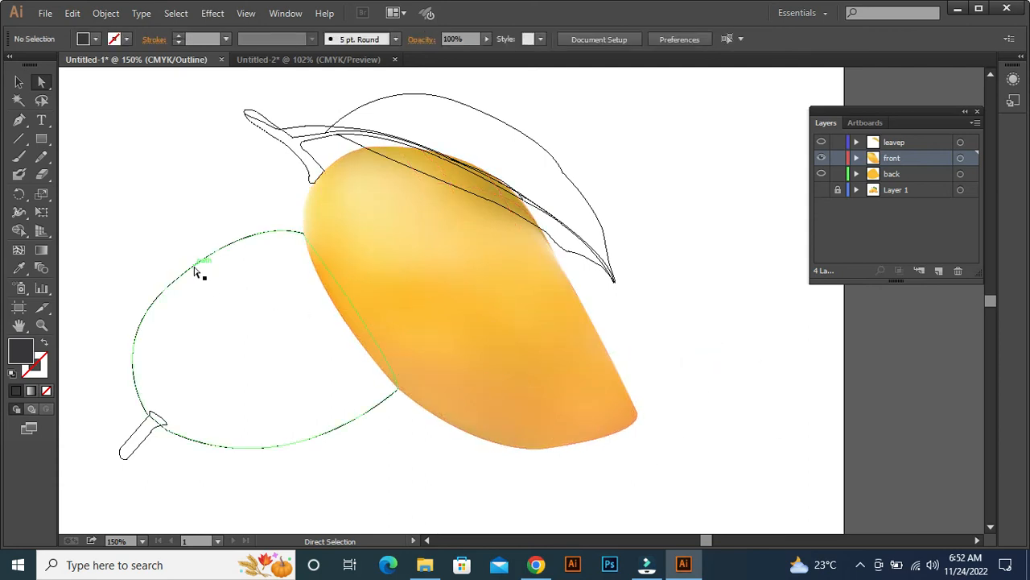
Show the photo layer again and add three lengthwise mesh lines from the back mango's left edge with the Mesh tool.
click(822, 190)
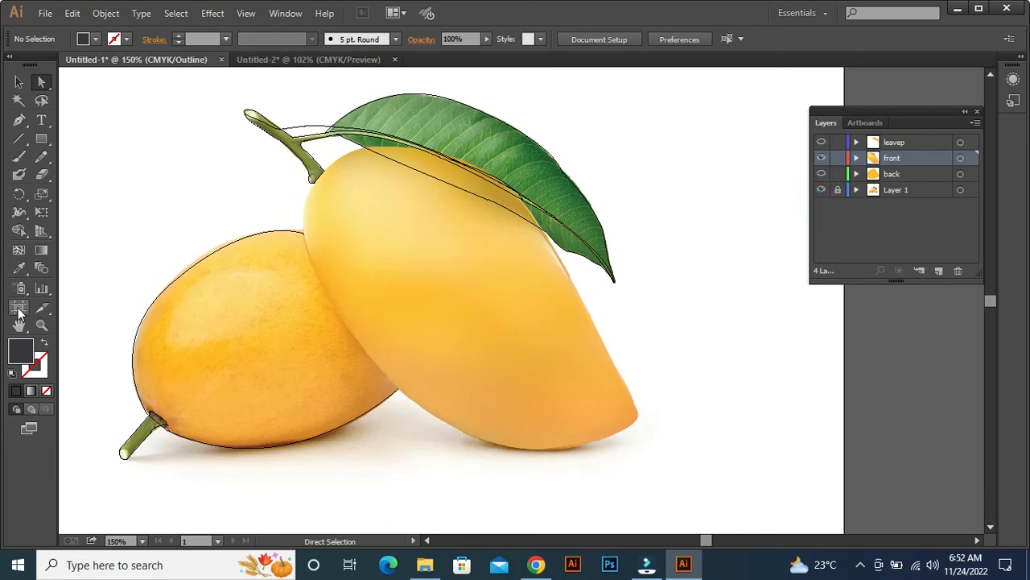
click(18, 250)
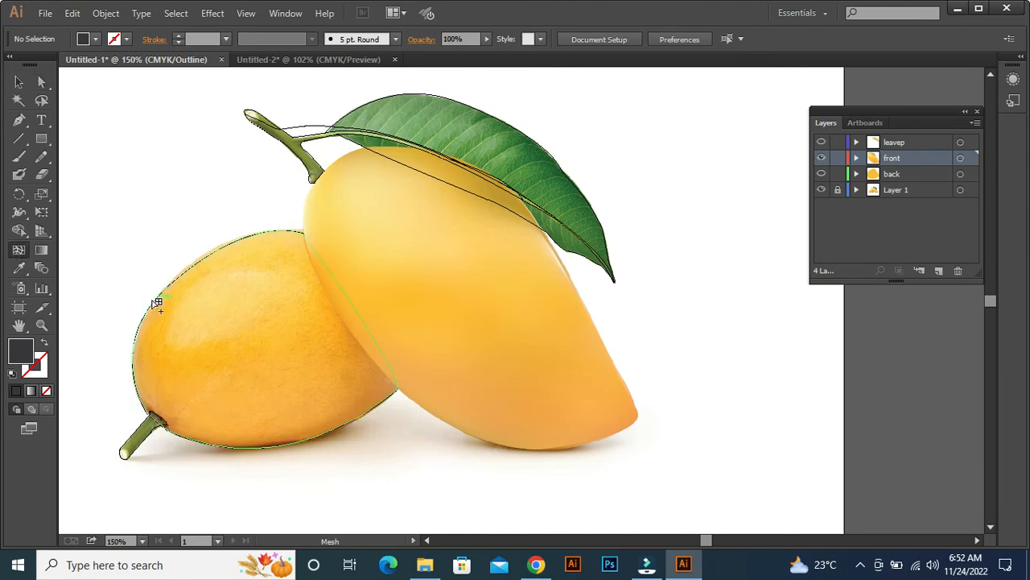
click(154, 301)
click(135, 347)
click(134, 393)
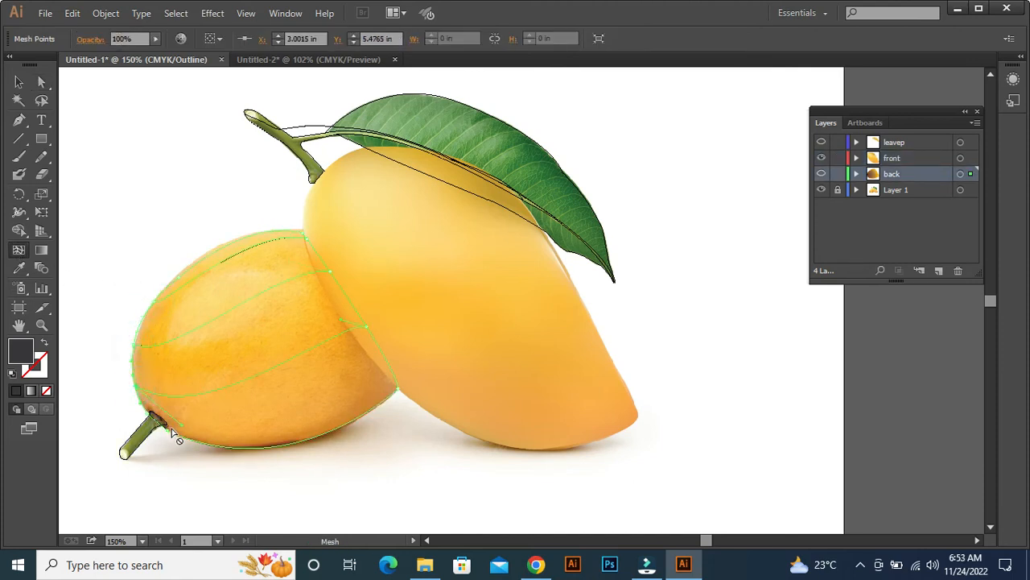
Add six crosswise mesh lines to the back mango from points spaced along its bottom edge.
click(170, 432)
click(216, 446)
click(250, 447)
click(290, 443)
click(332, 425)
click(366, 410)
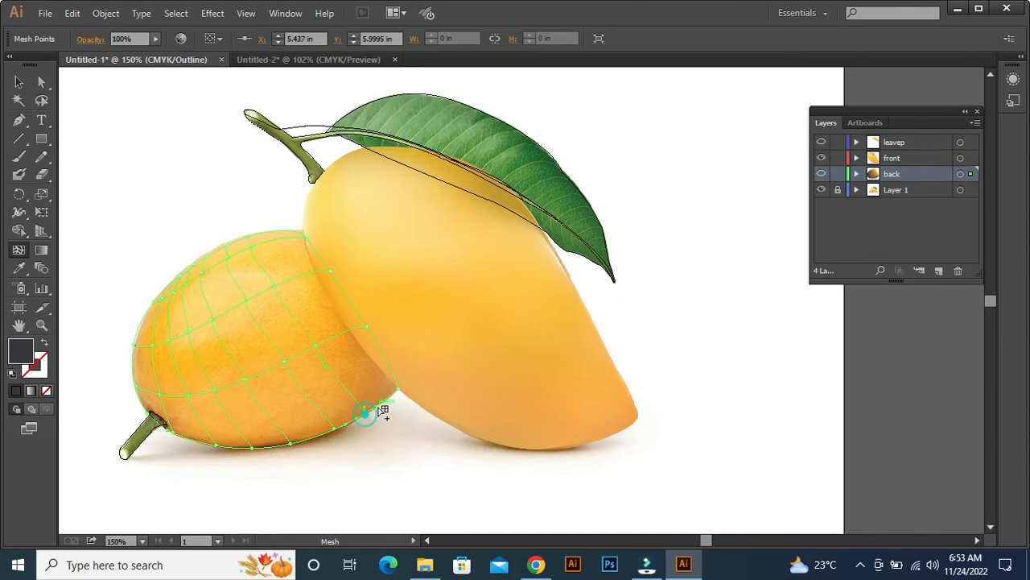
click(397, 392)
click(396, 372)
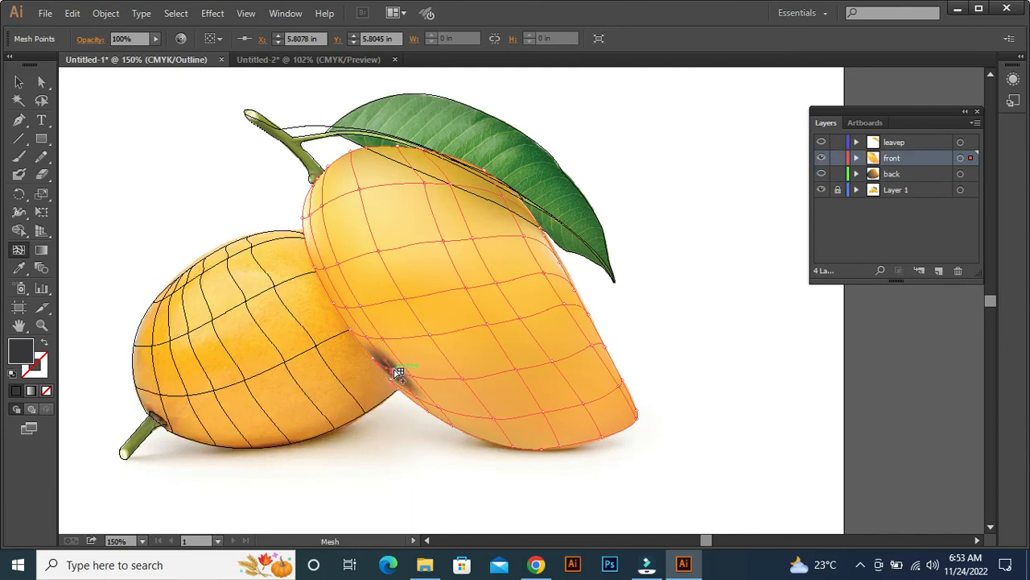
click(311, 256)
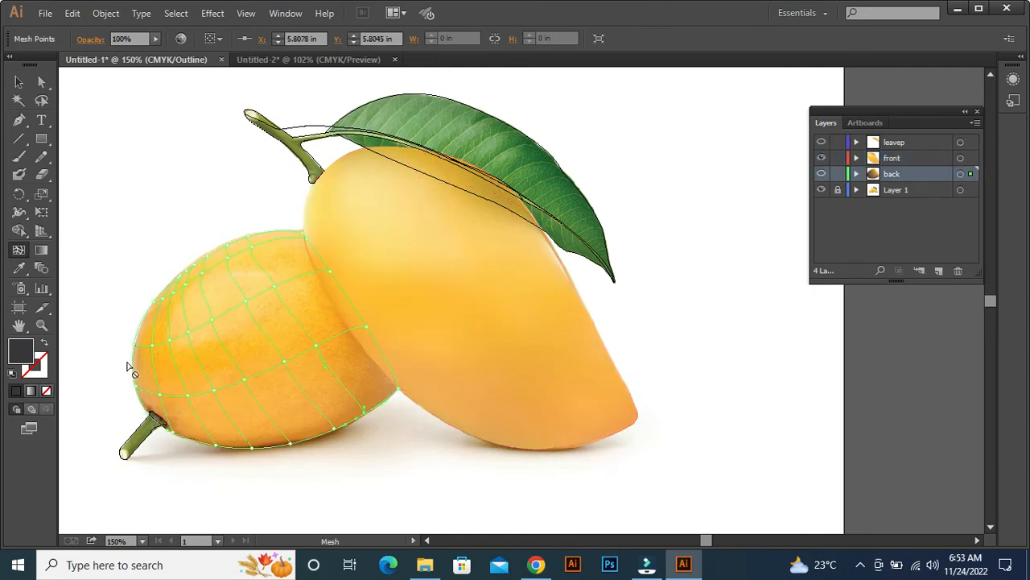
Add further mesh lines to the back mango from its upper-left edge and around its stem end.
click(138, 324)
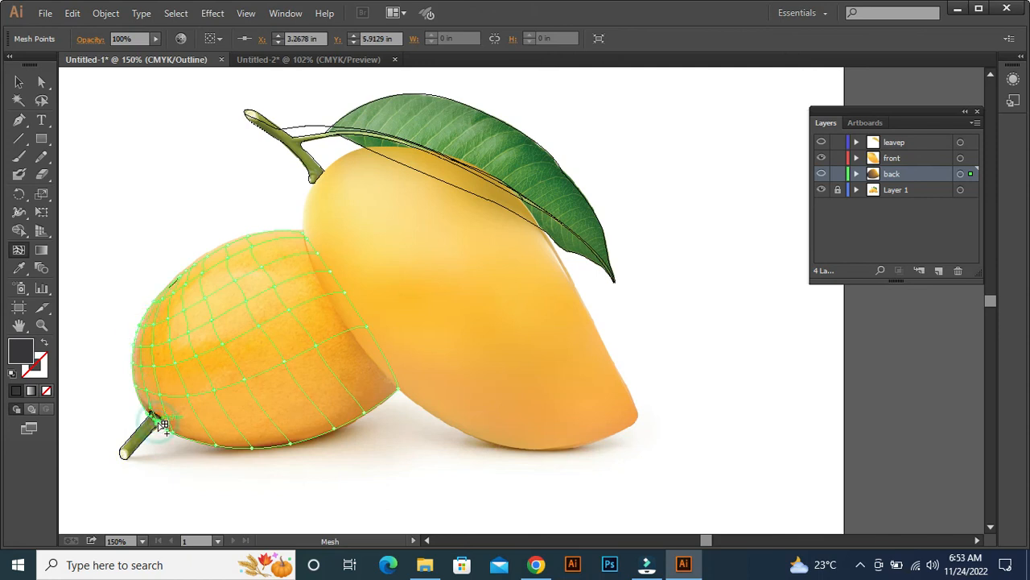
click(386, 354)
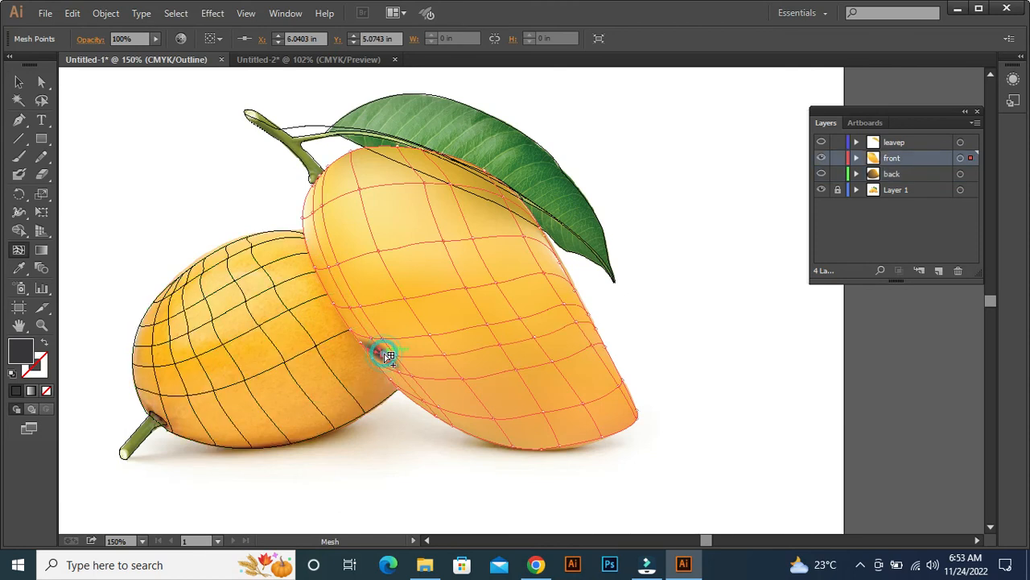
key(ctrl+z)
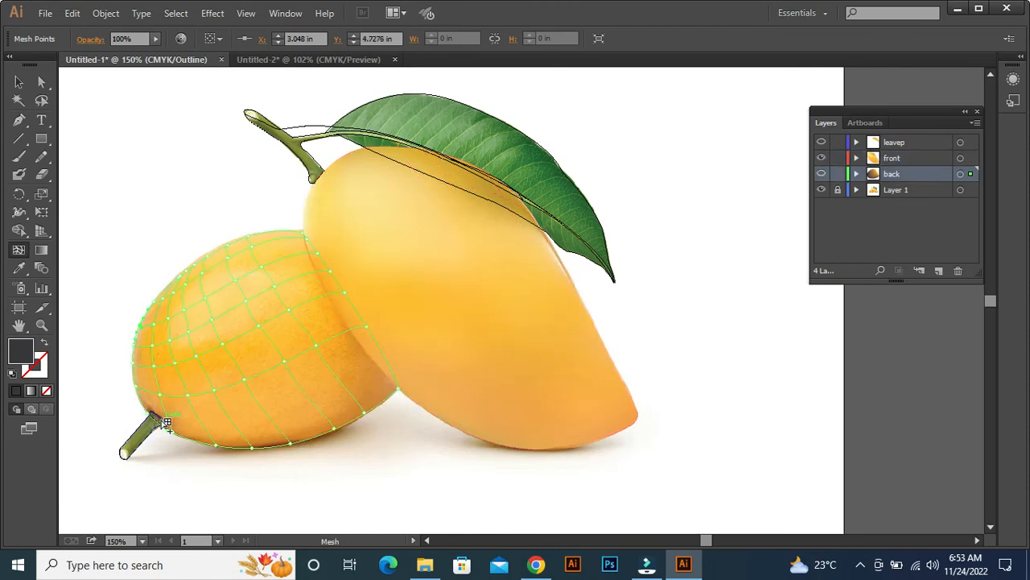
click(161, 425)
click(149, 412)
click(144, 406)
key(a)
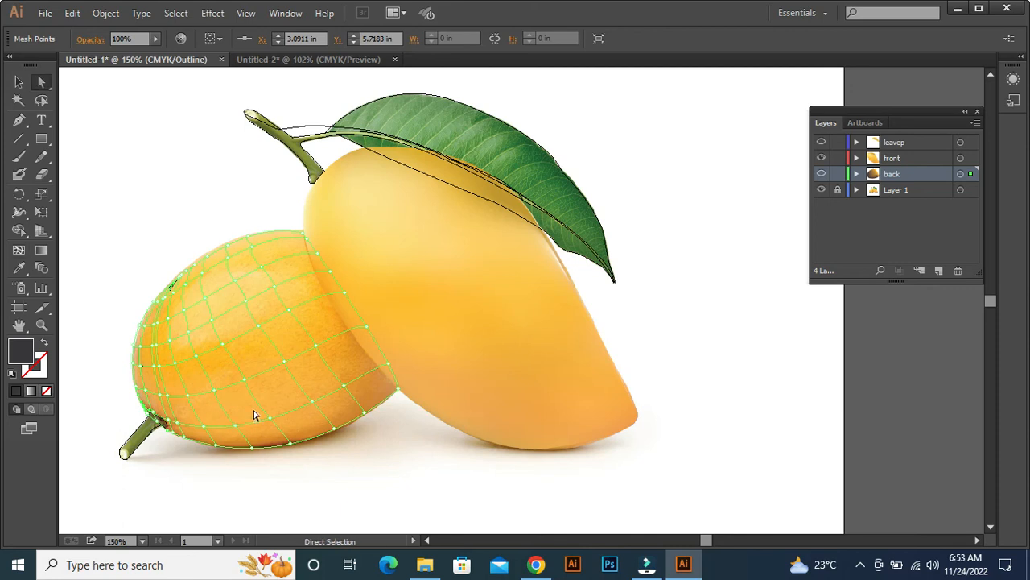
Colour the mesh point on the back mango's top edge, nearest the front mango, with light orange sampled from the photo.
click(308, 236)
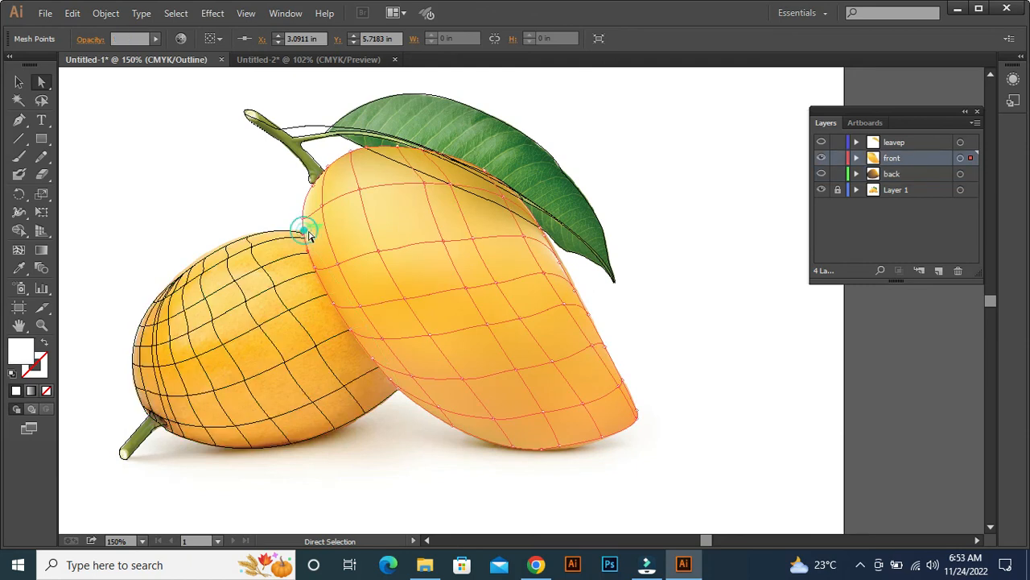
key(ctrl+equal)
key(ctrl+equal)
key(ctrl+equal)
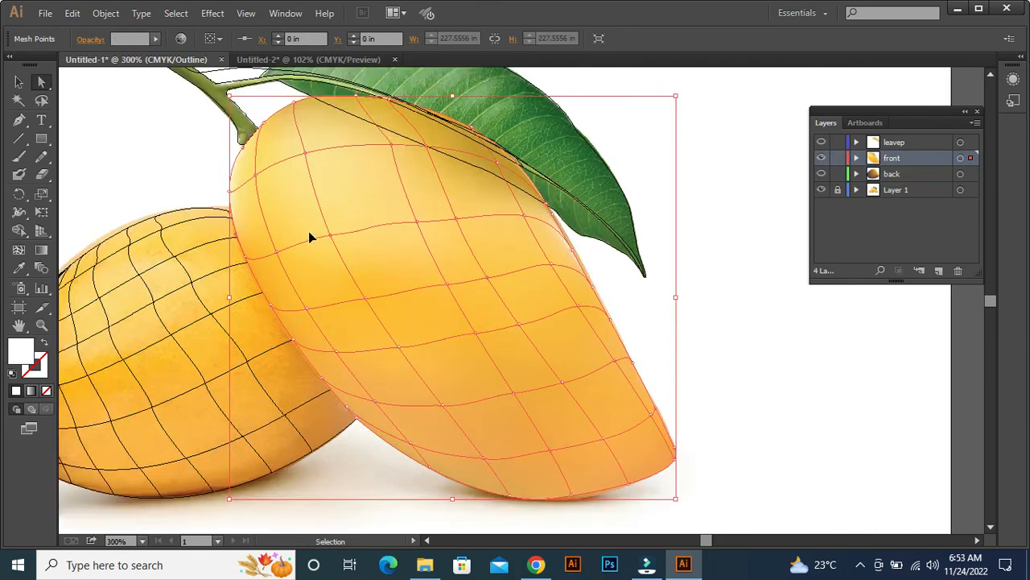
drag(162, 214, 703, 318)
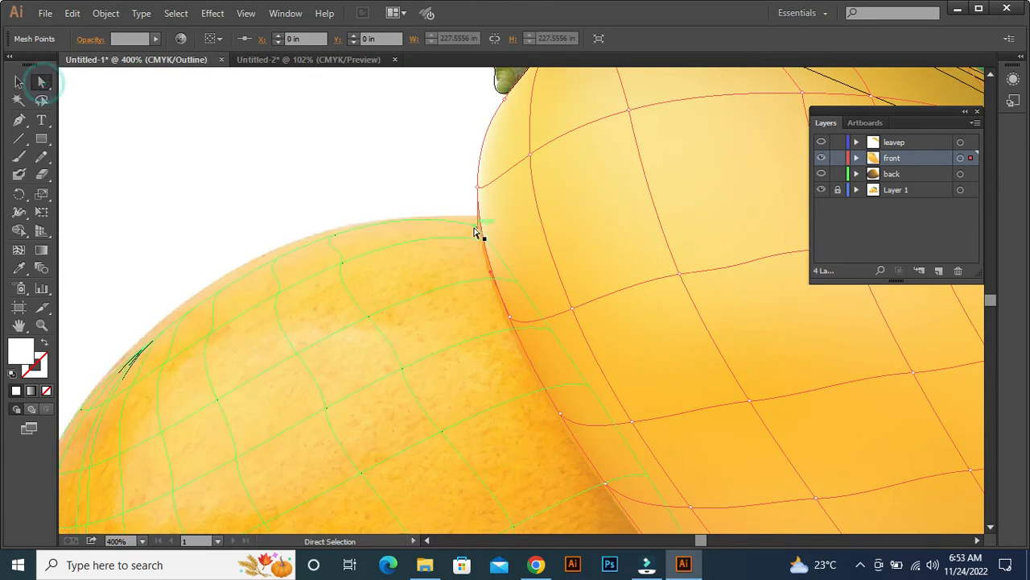
drag(303, 199, 339, 246)
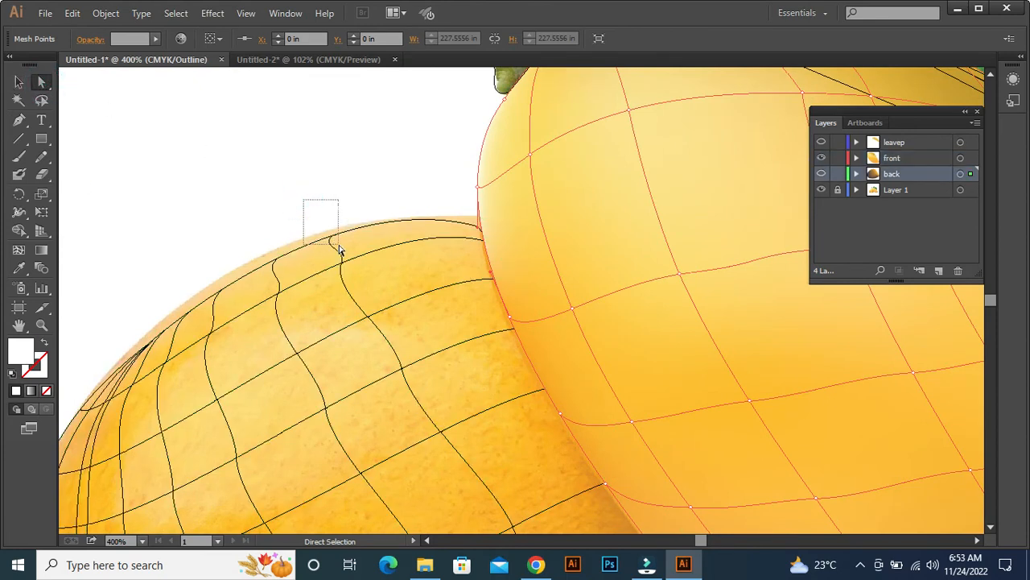
key(i)
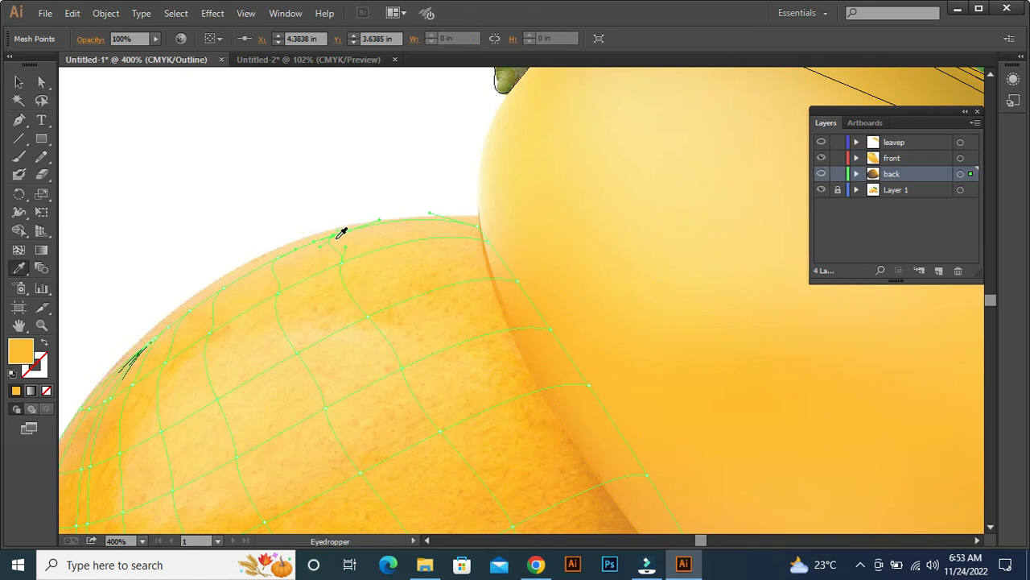
click(335, 234)
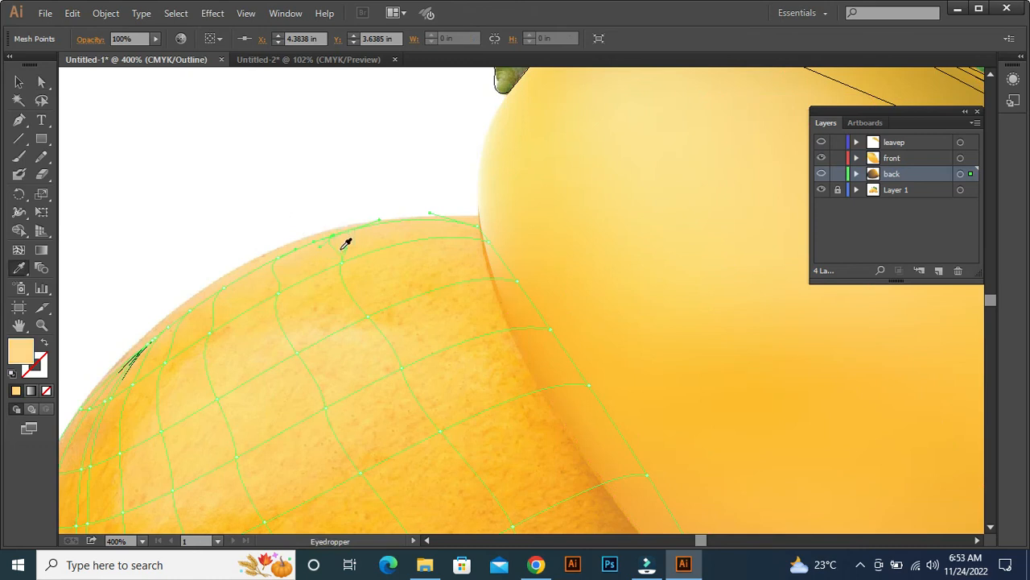
Colour the next mesh points down the back mango's upper-left edge with photo colours sampled beside each point.
click(253, 243)
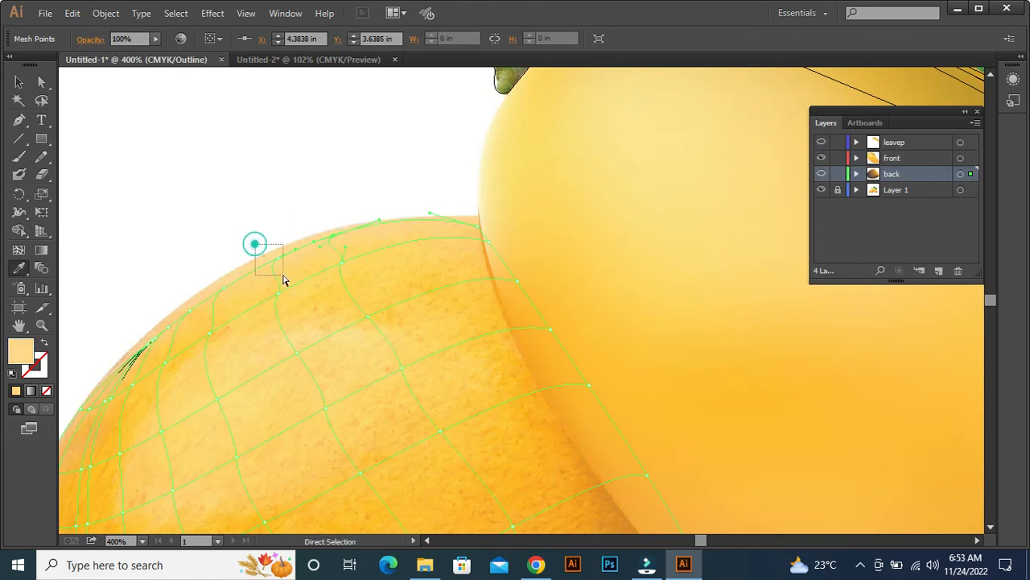
click(282, 261)
drag(200, 267, 236, 307)
click(224, 300)
drag(162, 294, 161, 348)
click(185, 321)
click(158, 337)
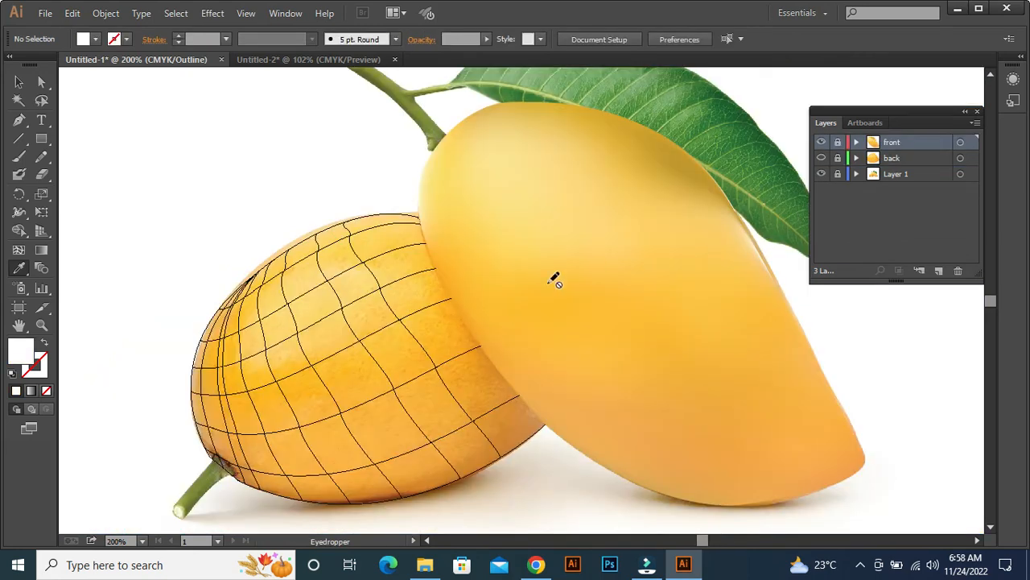
Hide the photo in Layer 1 and switch the back layer to preview to check both mangoes together.
click(821, 174)
ctrl+click(821, 158)
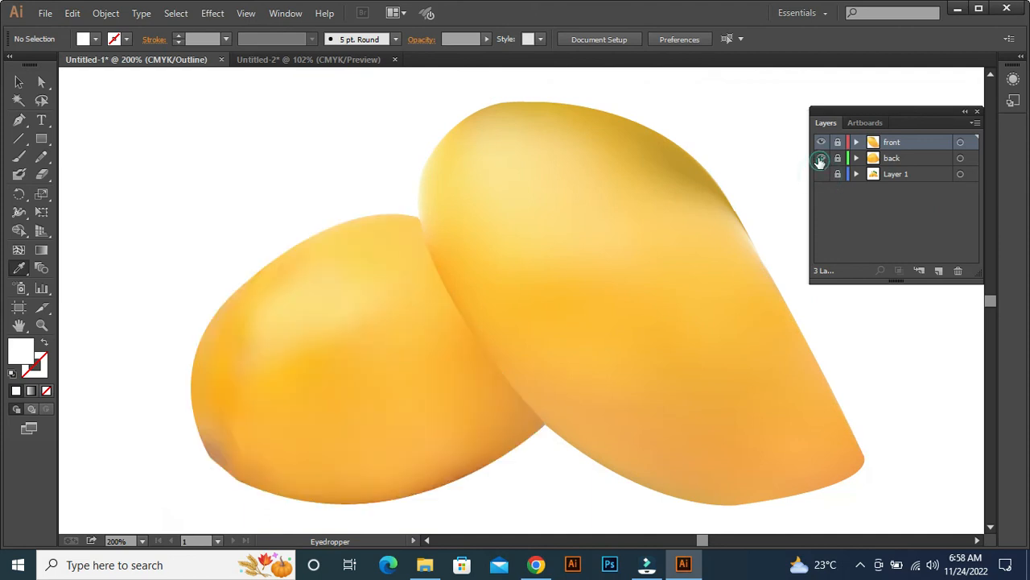
drag(471, 339, 523, 327)
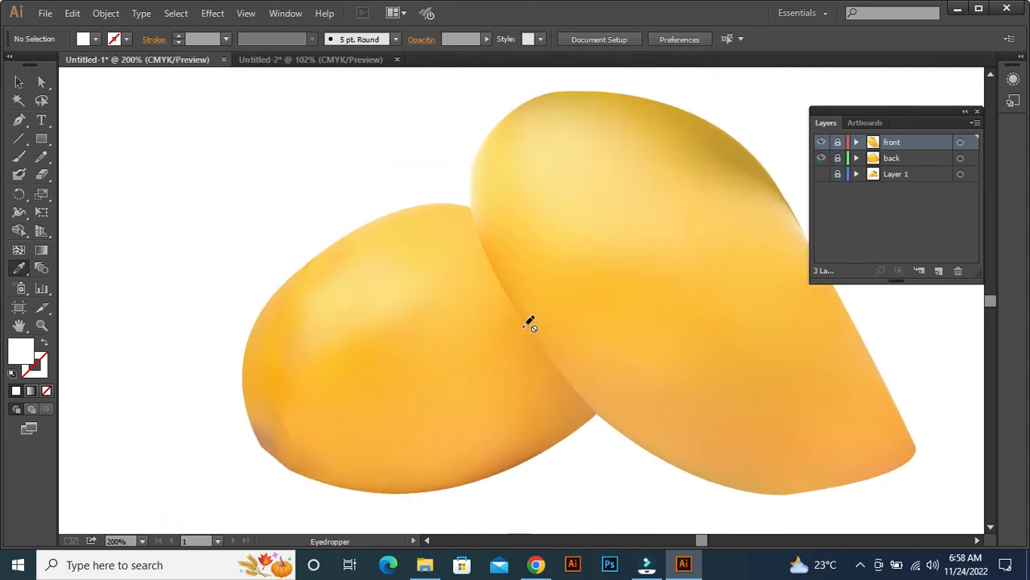
key(ctrl+0)
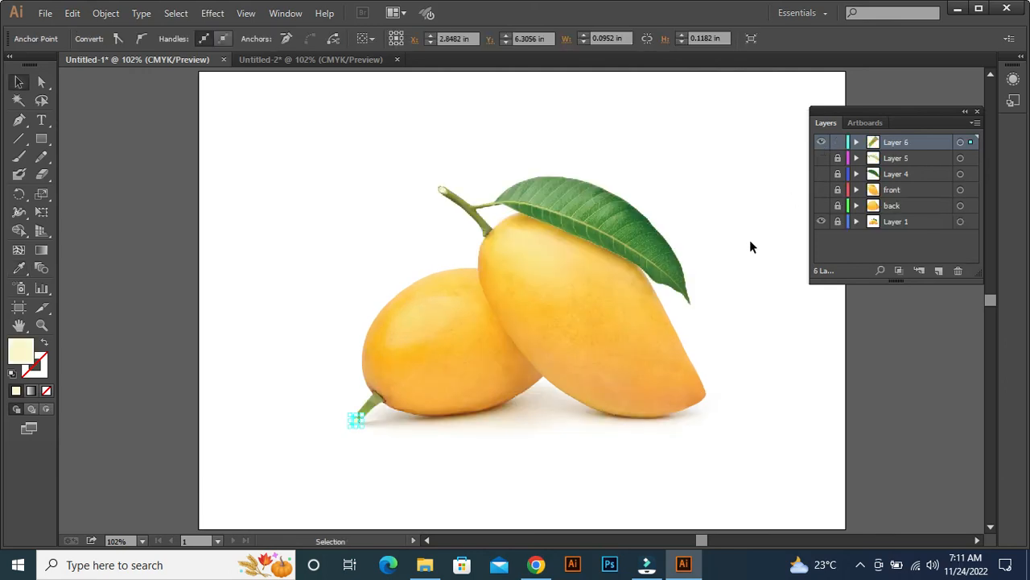
Hide the photo in Layer 1 and show Layer 5, Layer 4, front and back.
click(822, 221)
click(822, 158)
click(822, 174)
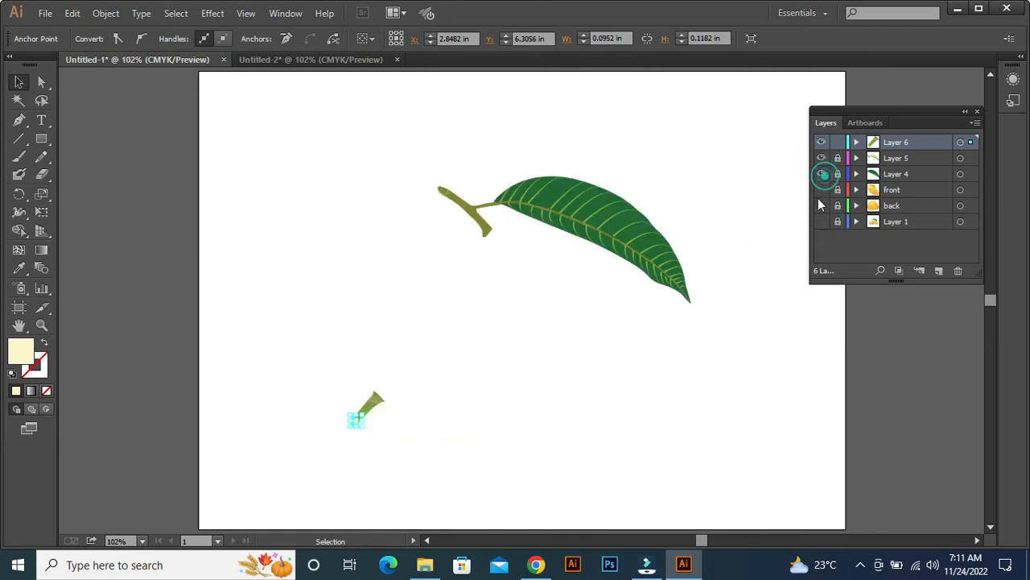
click(821, 189)
click(821, 206)
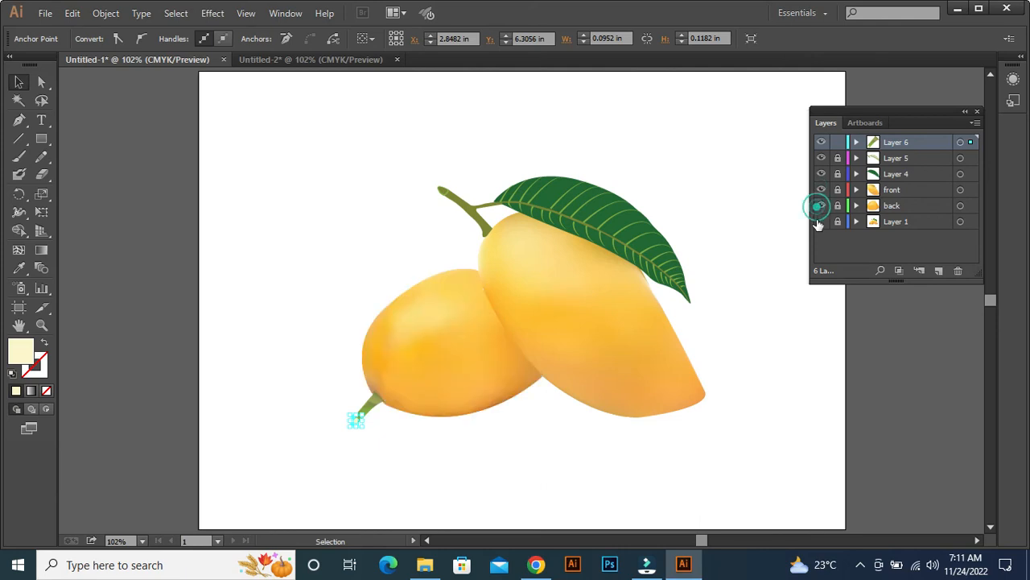
Toggle the photo layer on and off to compare it with the artwork, and clear the selection.
click(819, 223)
click(819, 222)
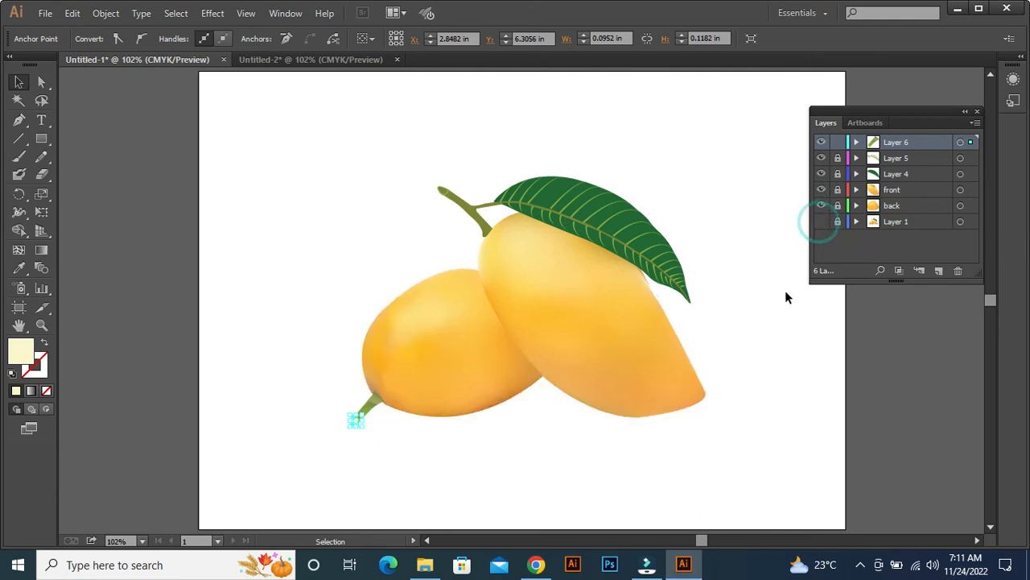
click(788, 364)
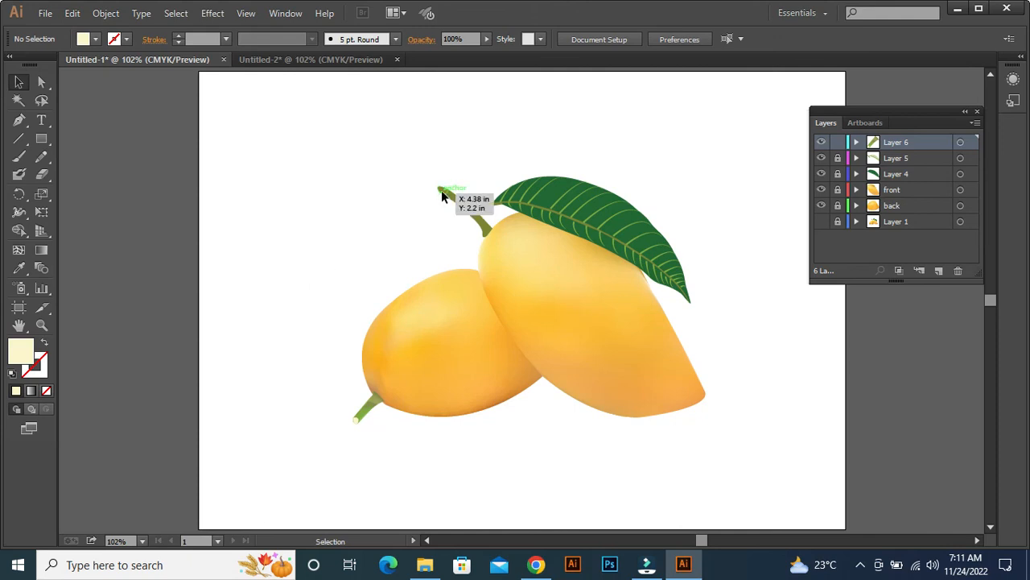
Unlock Layer 5, Layer 4, front and back so that all the artwork can be selected.
drag(656, 134, 276, 441)
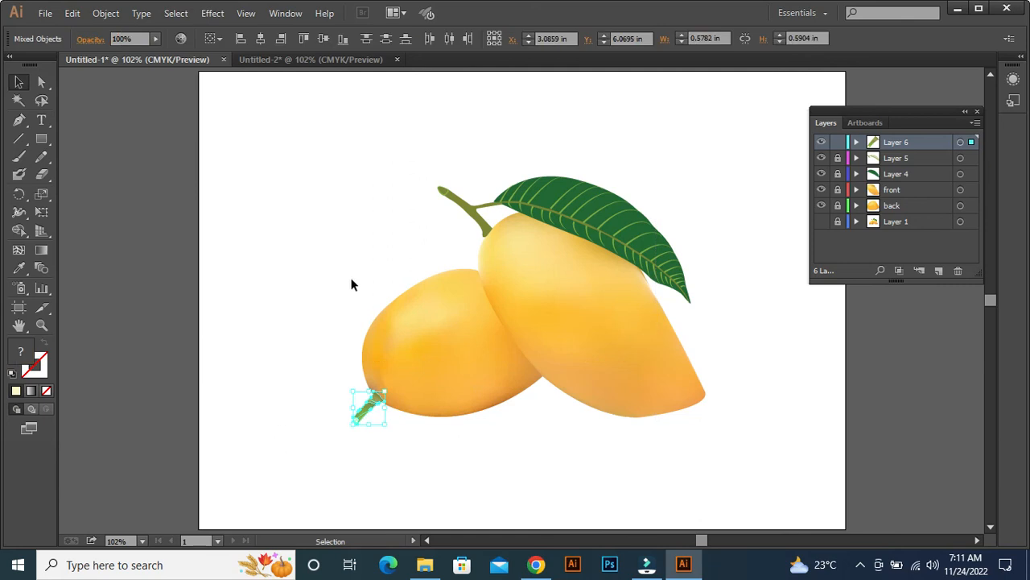
click(838, 158)
click(838, 174)
click(838, 189)
click(838, 205)
Group the mangoes, leaf and stems, and scale the group down proportionally about its centre to about 2.85 by 2 in.
drag(353, 148, 715, 416)
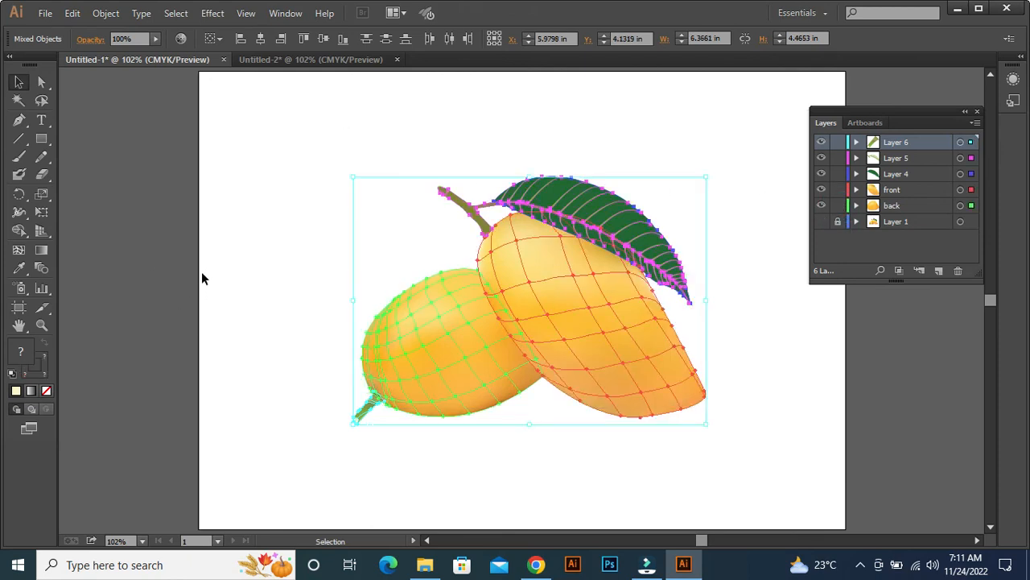
key(ctrl+g)
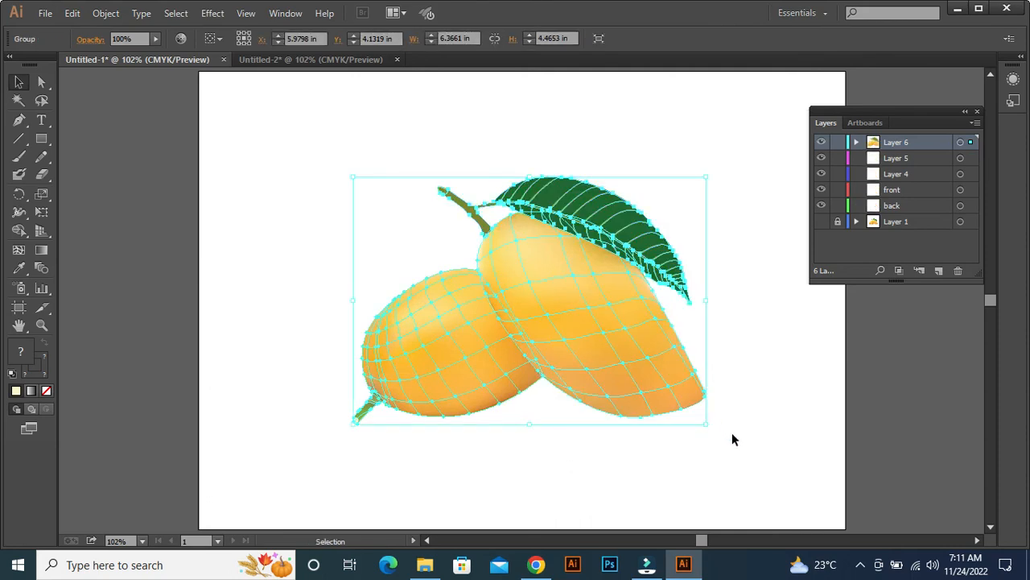
drag(709, 427, 610, 358)
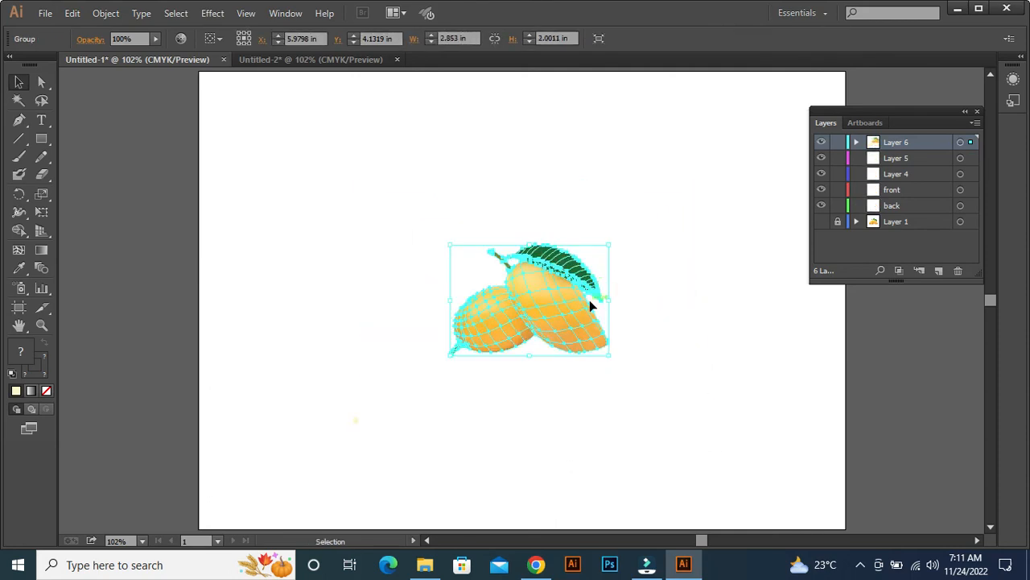